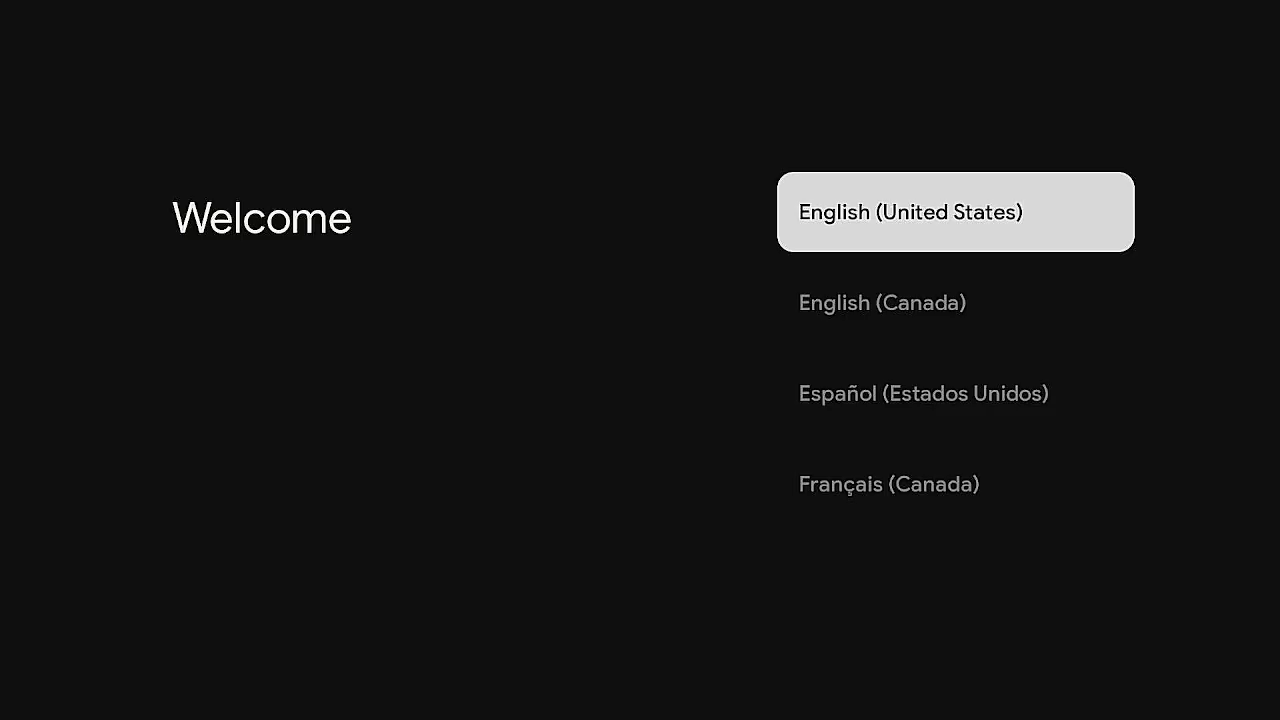
Choose English (United States) as the language and United States as the region.
key(Return)
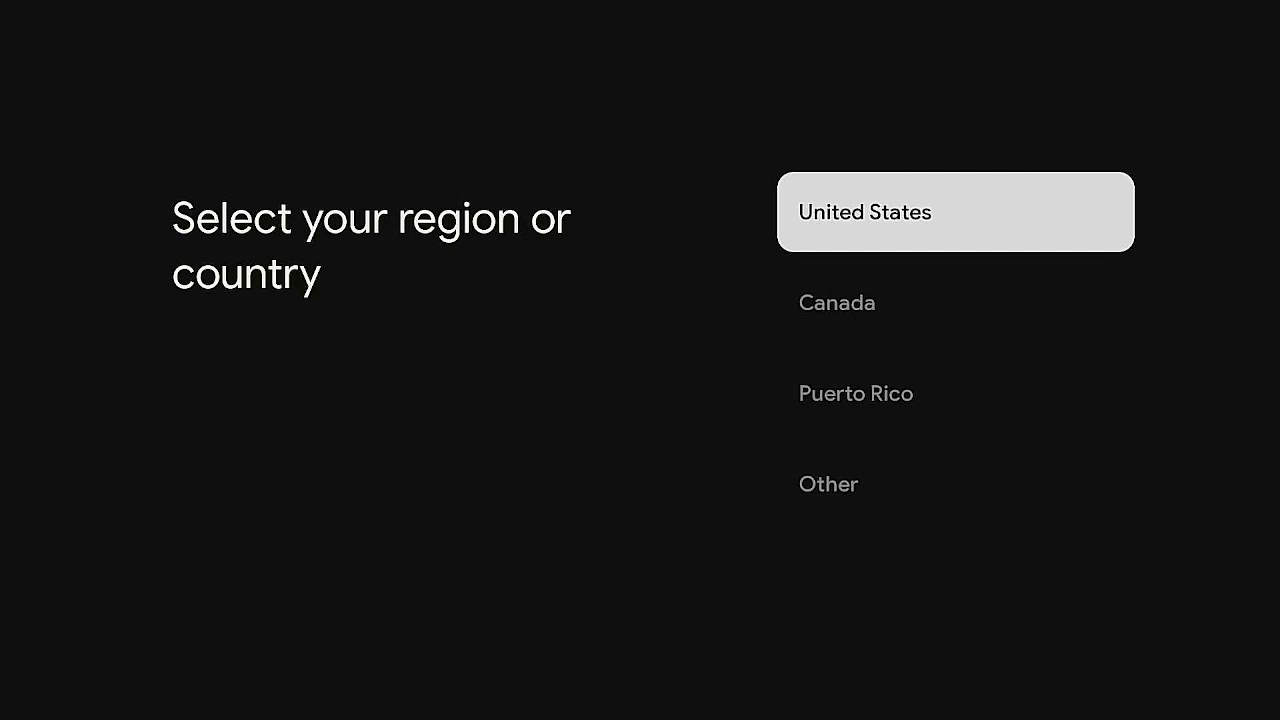
key(Return)
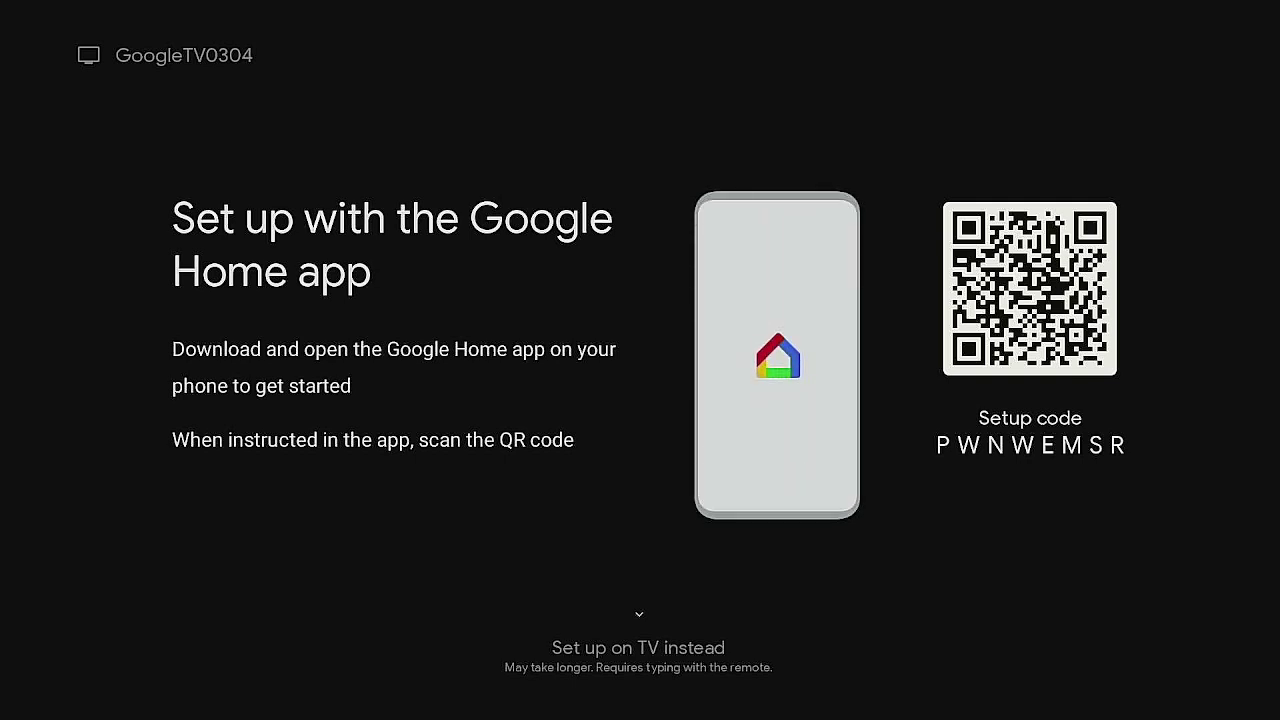
Choose to set up on the TV instead of with the Google Home app.
key(Down)
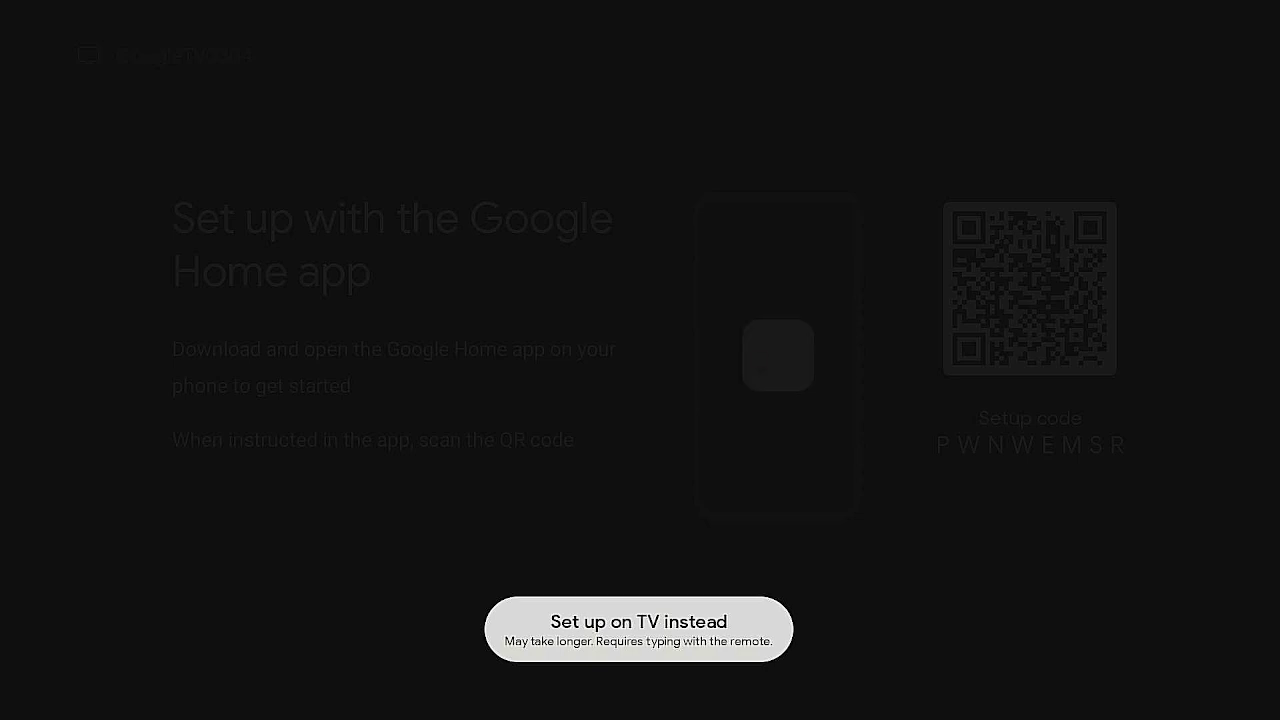
key(Return)
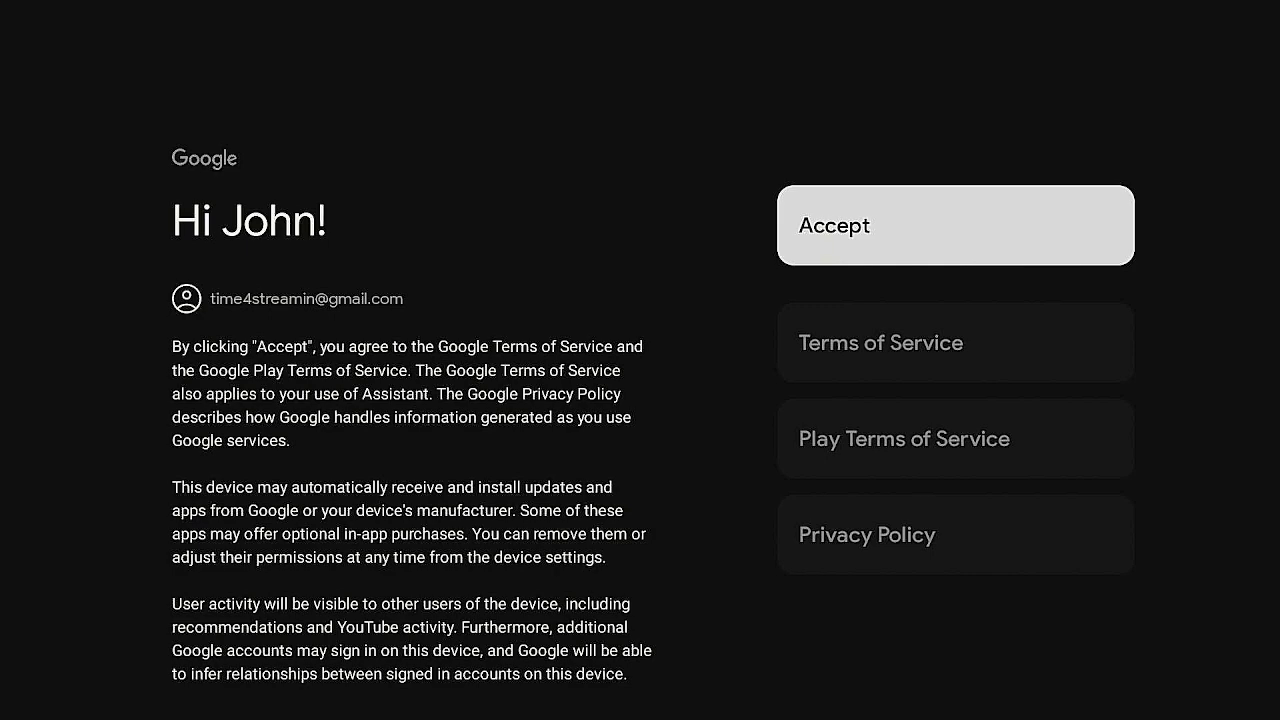
Accept the Google terms of service and turn off location use.
key(Return)
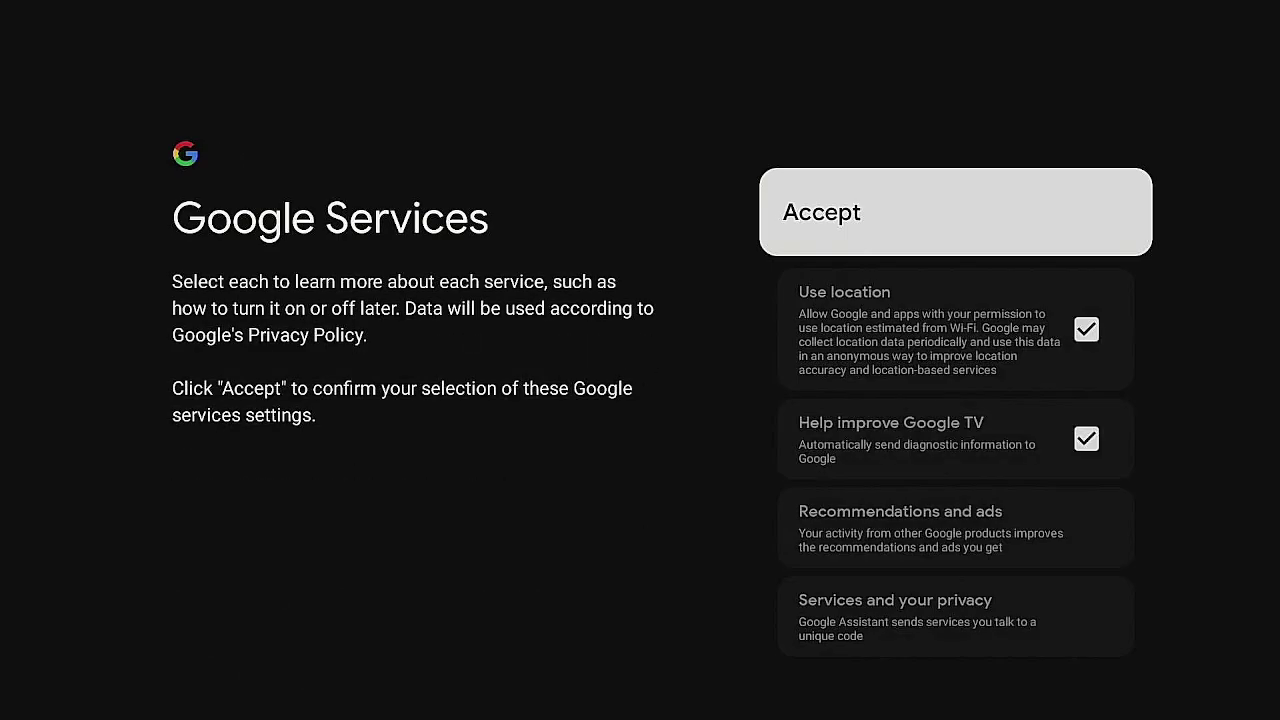
key(Down)
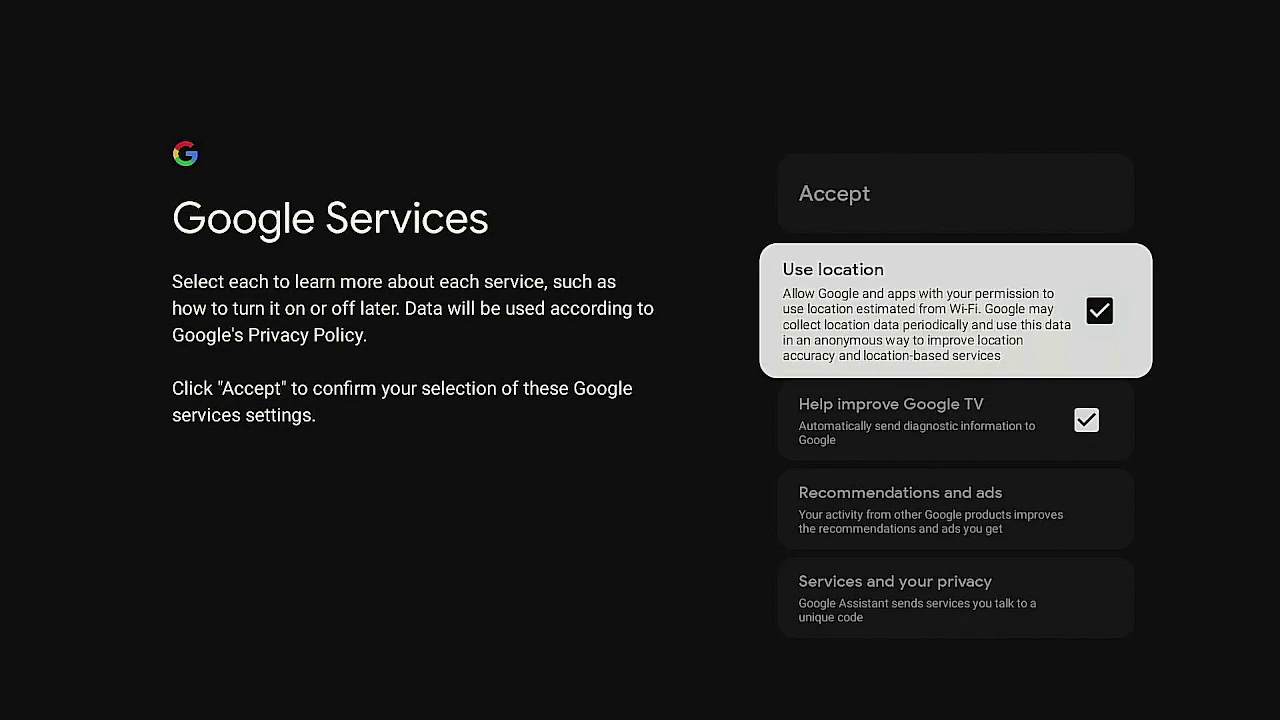
key(Return)
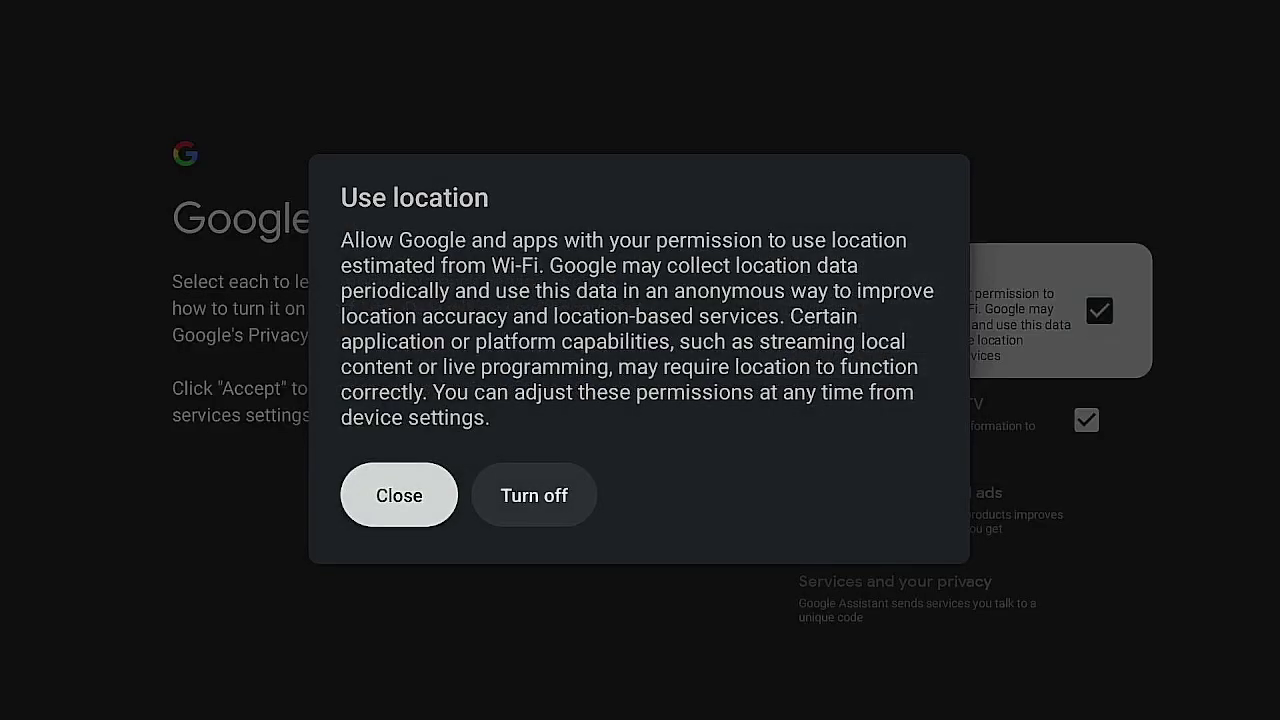
key(Right)
key(Return)
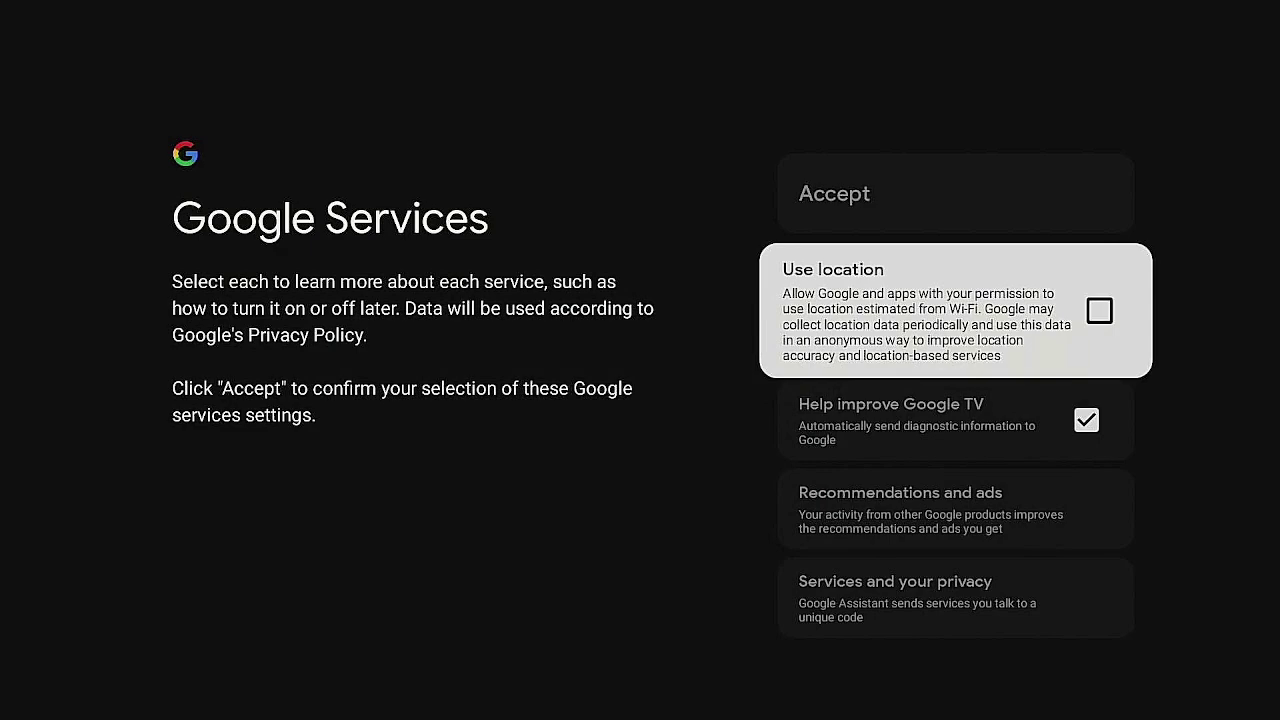
Turn off Help improve Google TV, accept the services, and decline email updates.
key(Down)
key(Return)
key(Right)
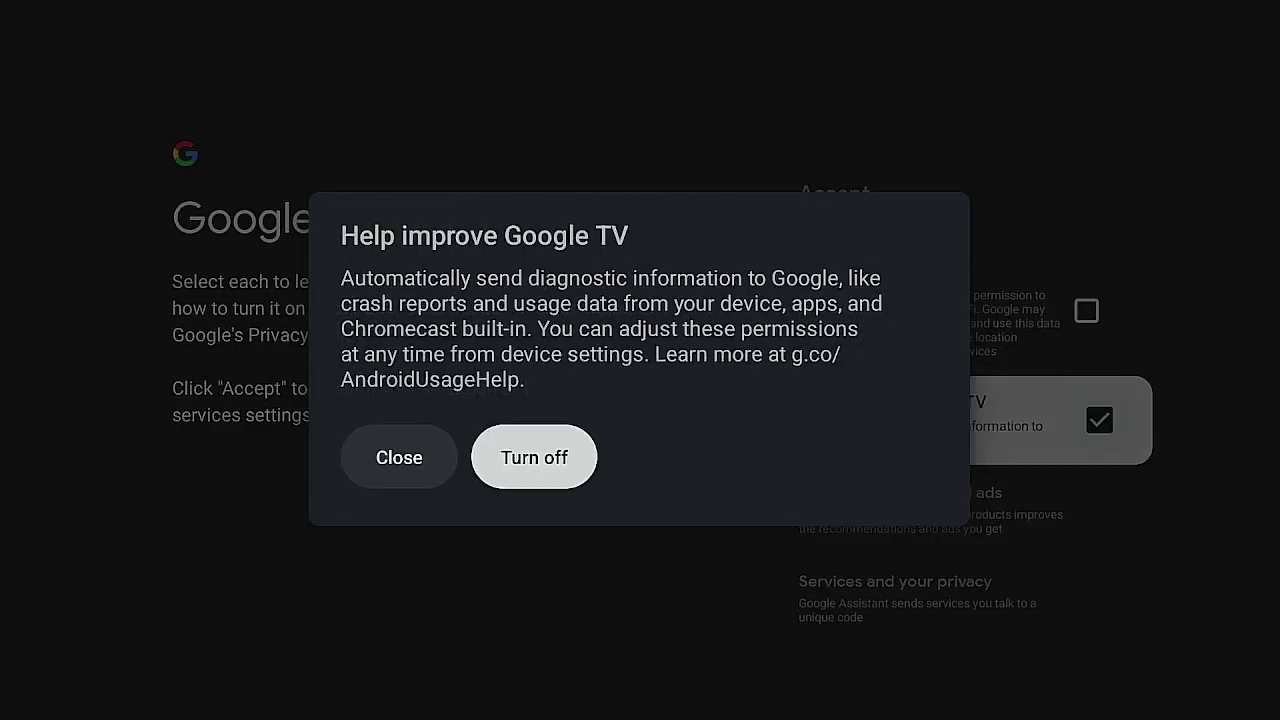
key(Return)
key(Up)
key(Up)
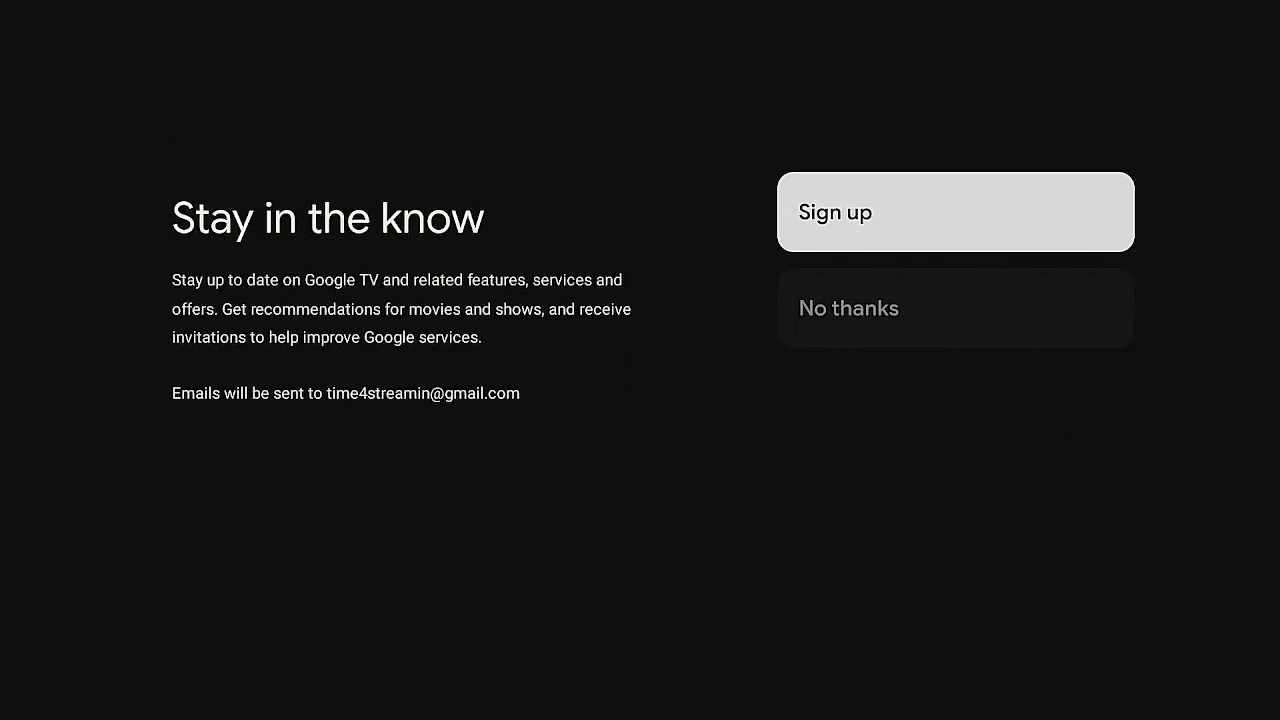
key(Down)
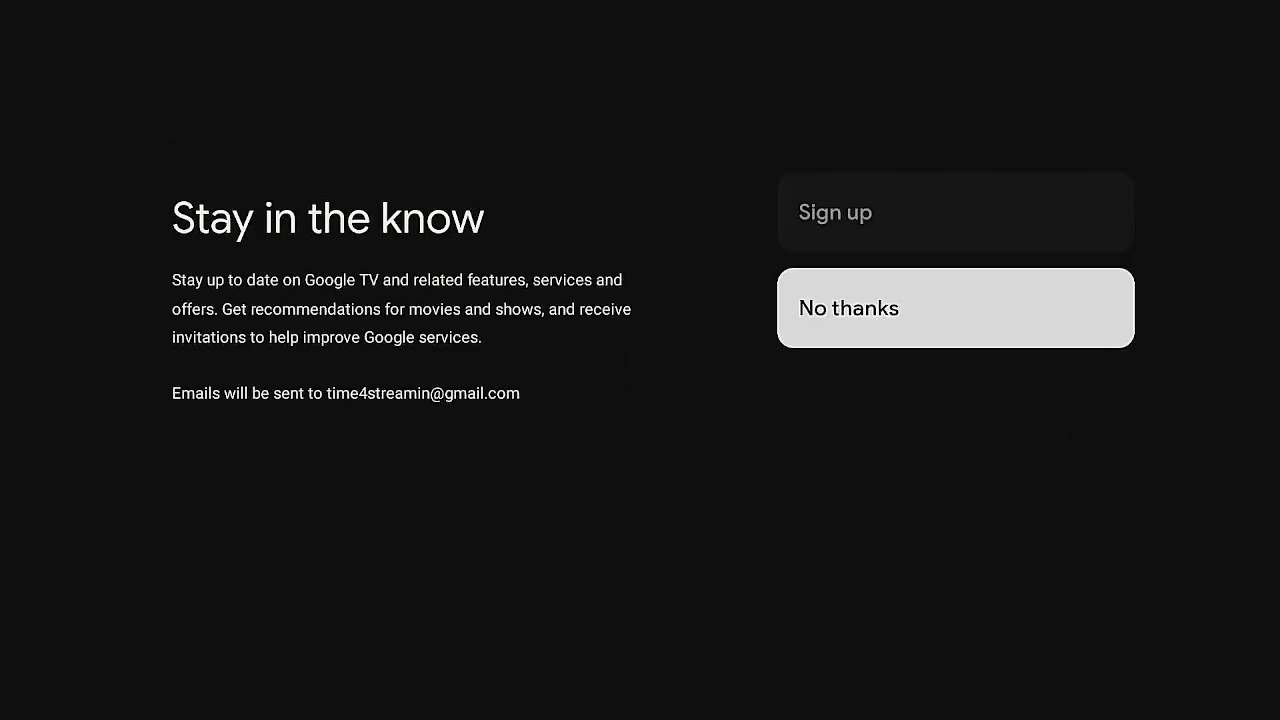
key(Return)
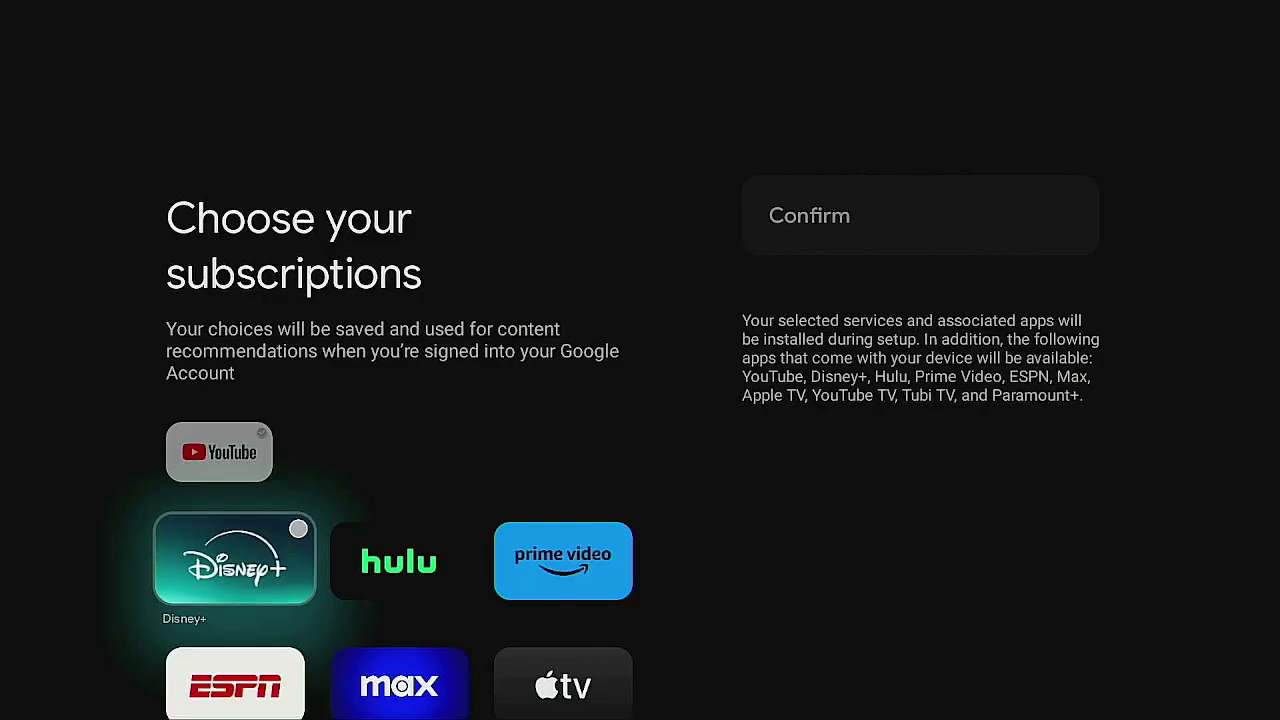
Browse the streaming service tiles and confirm without selecting any subscriptions.
key(Down)
key(Down)
key(Down)
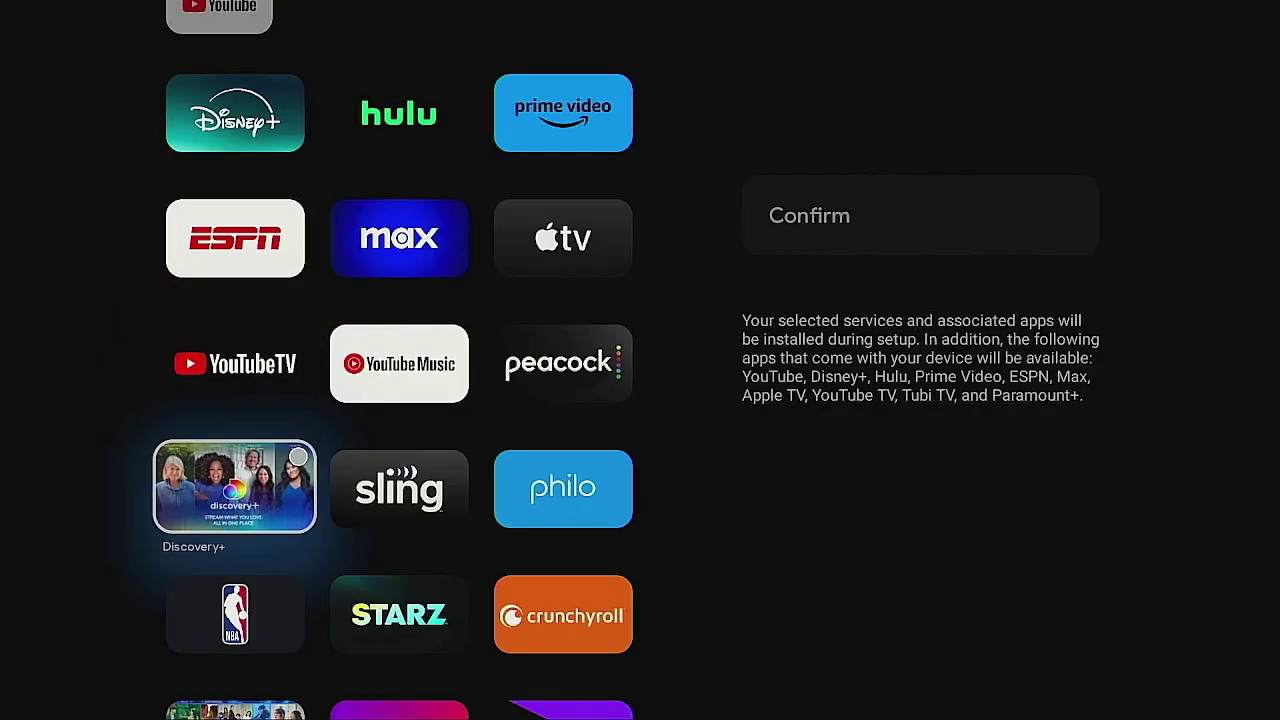
key(Down)
key(Down)
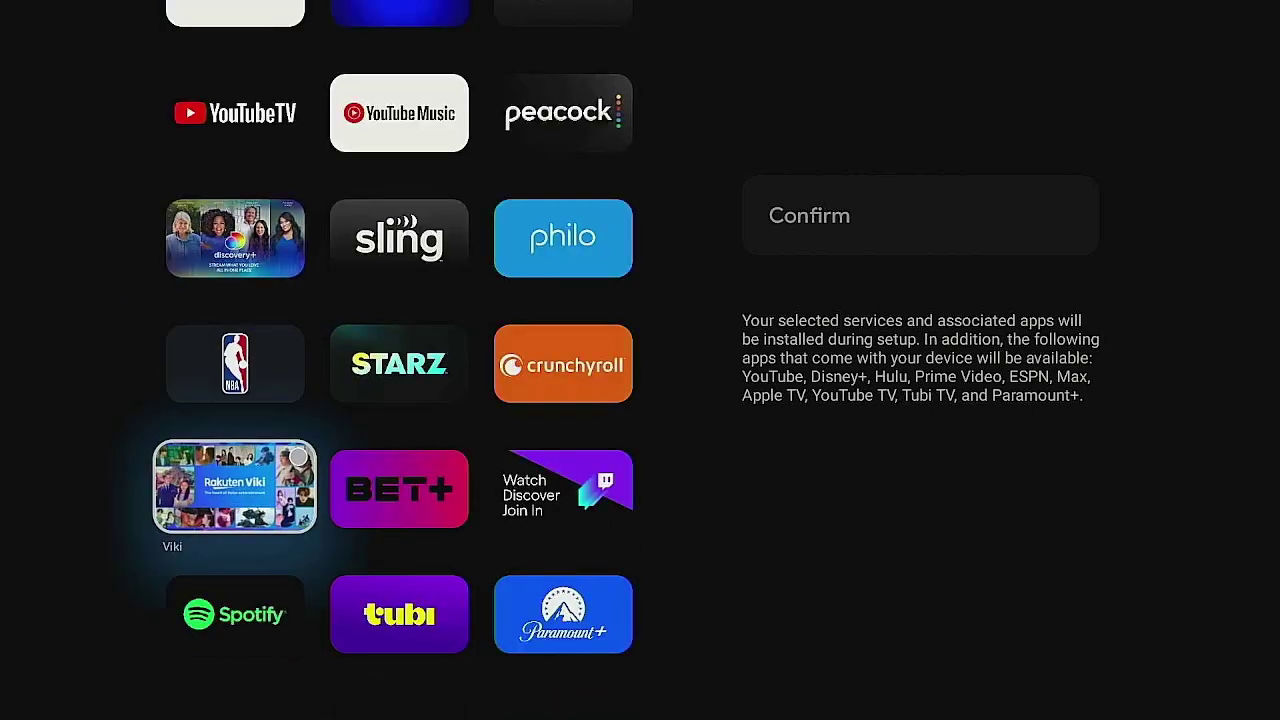
key(Up)
key(Up)
key(Up)
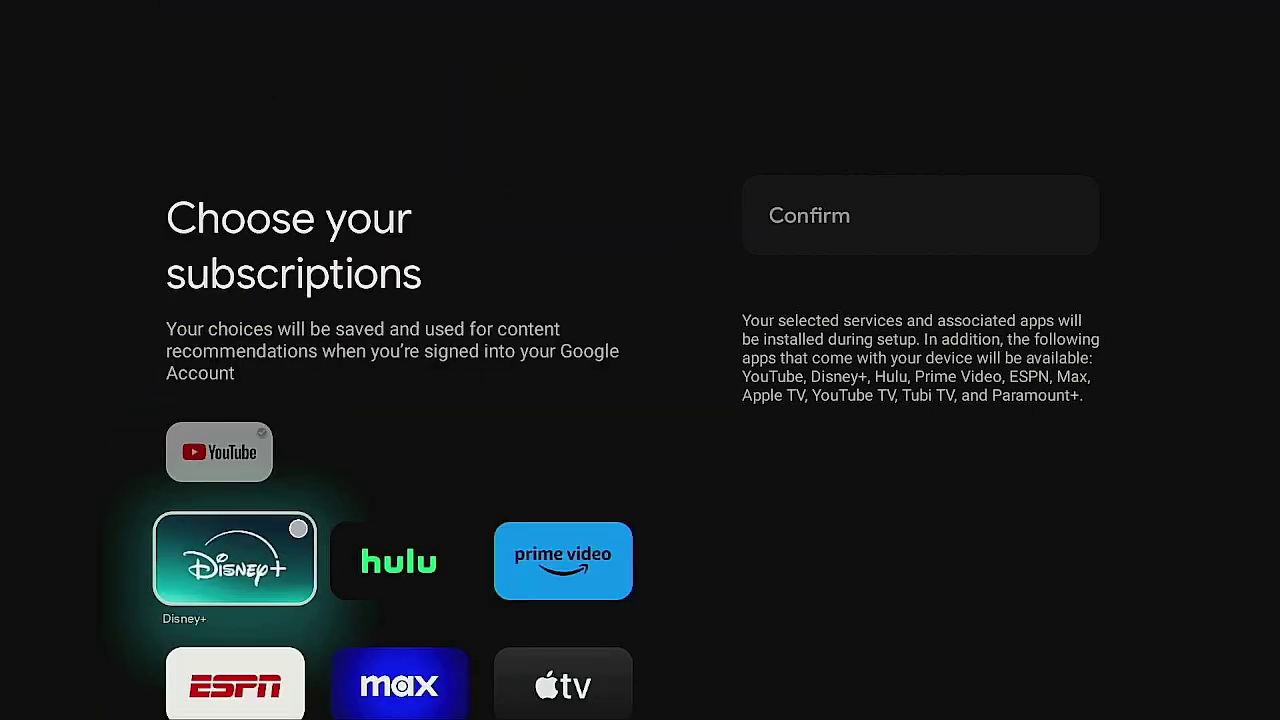
key(Right)
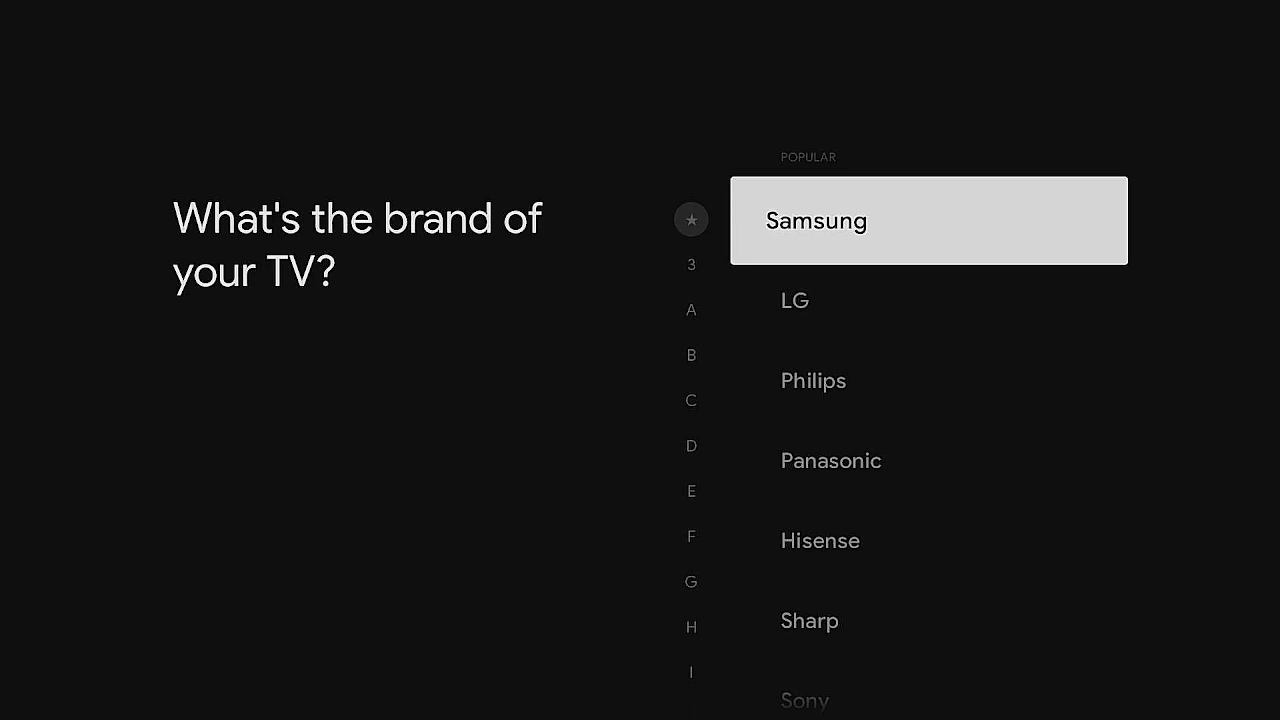
Pick Toshiba as the TV brand and confirm the remote's volume and power buttons work.
key(Down)
key(Down)
key(Down)
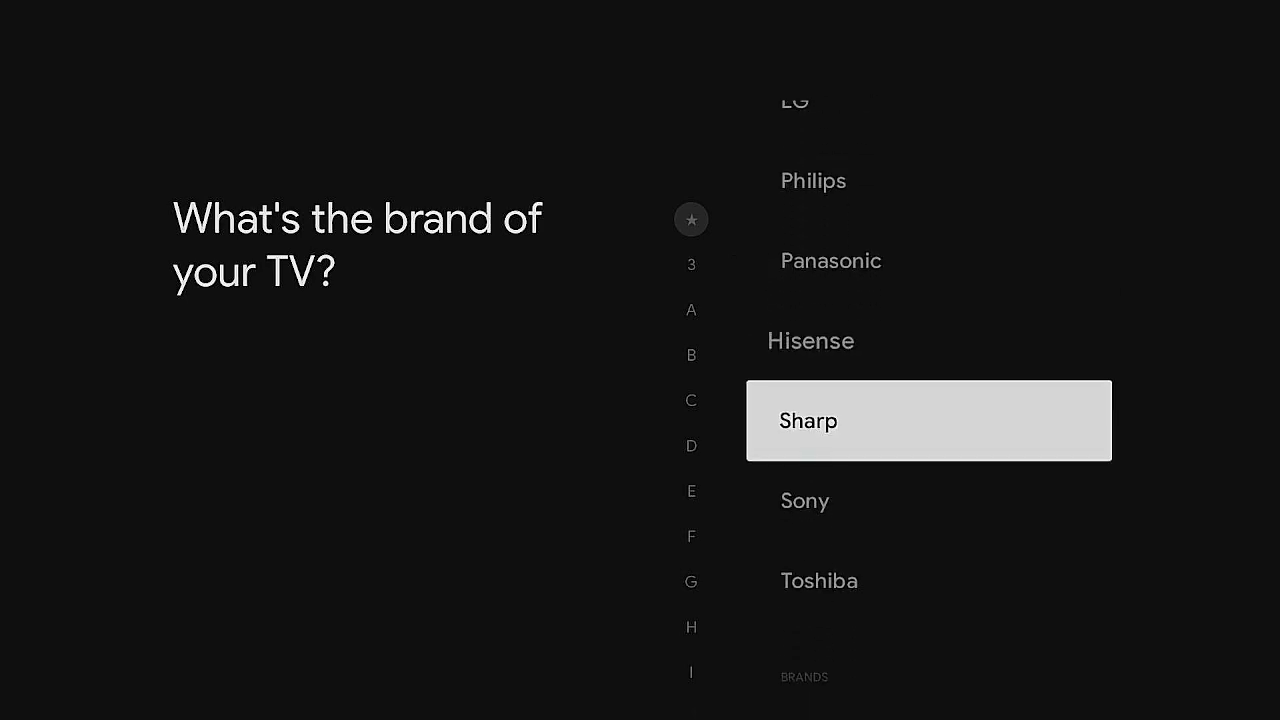
key(Down)
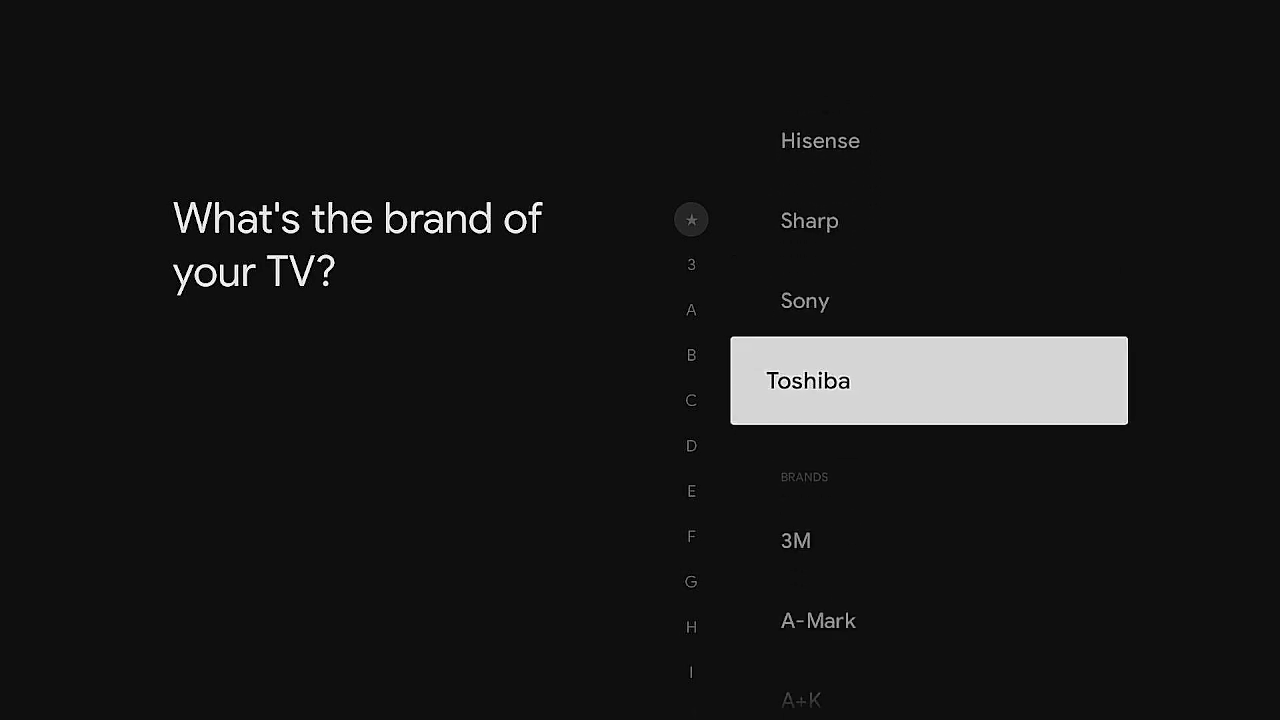
key(Return)
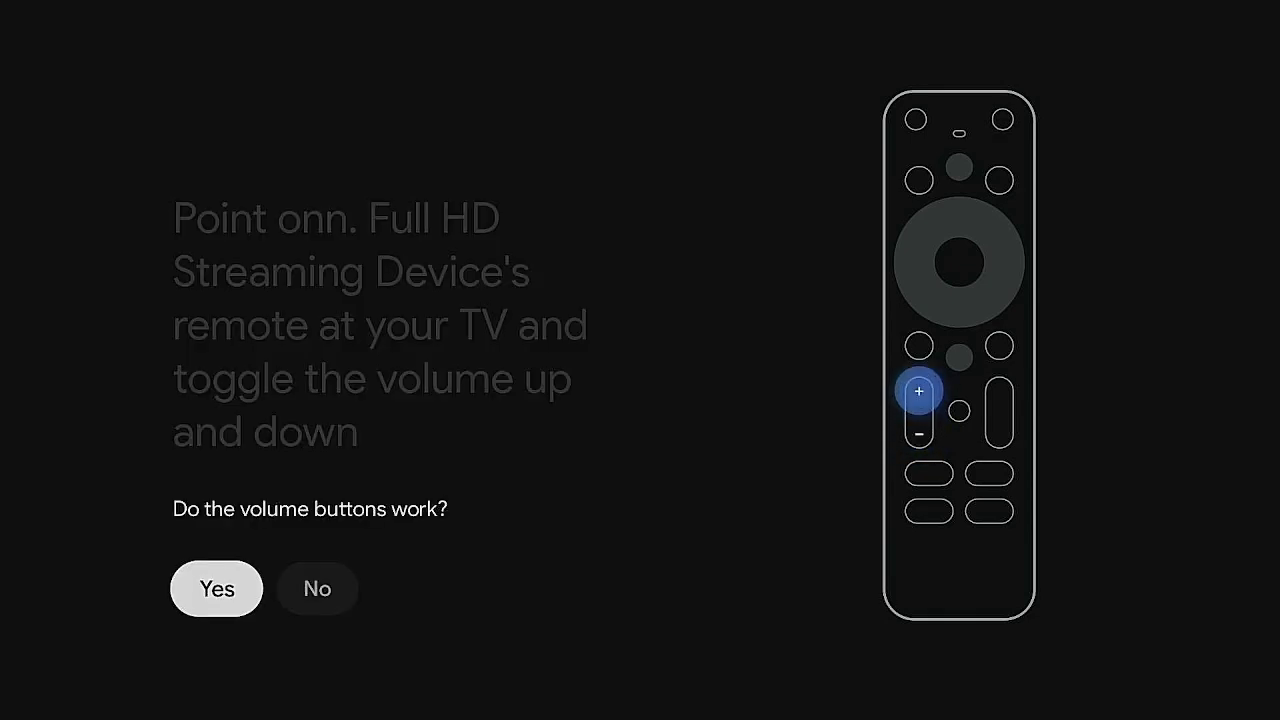
key(Return)
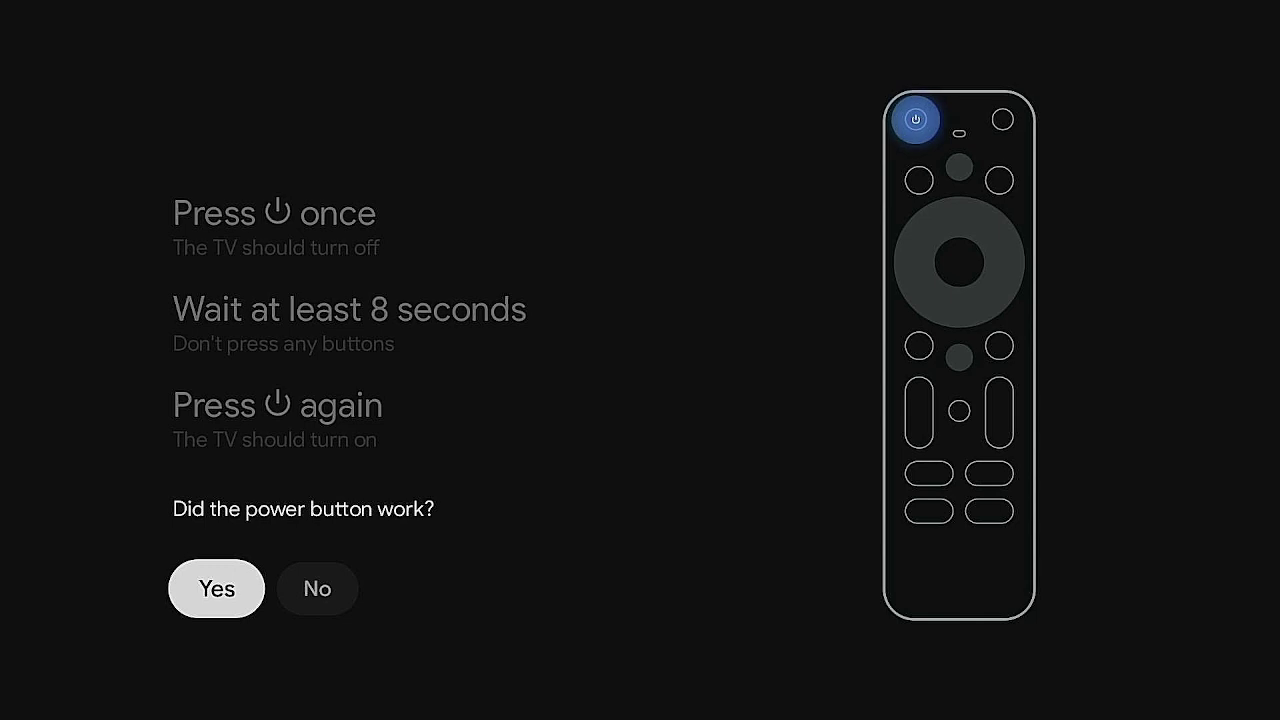
key(Return)
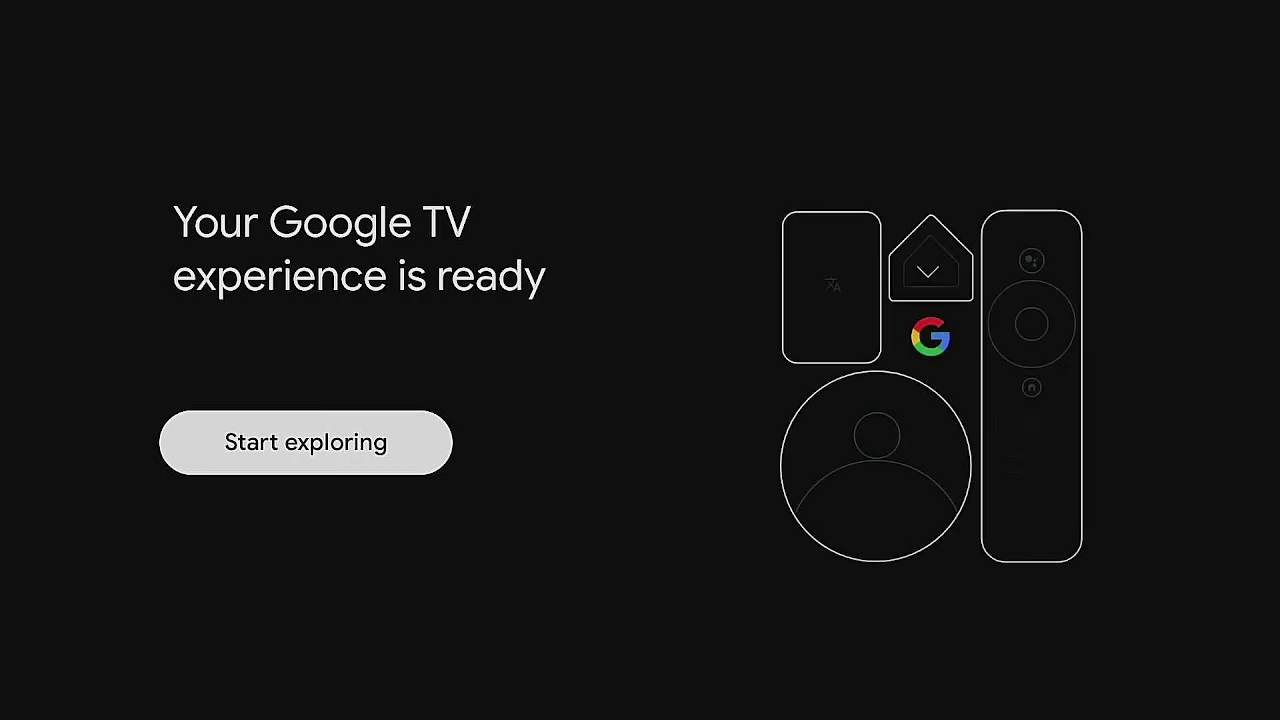
Start exploring, view the quick settings panel, then return to the For you page.
key(Return)
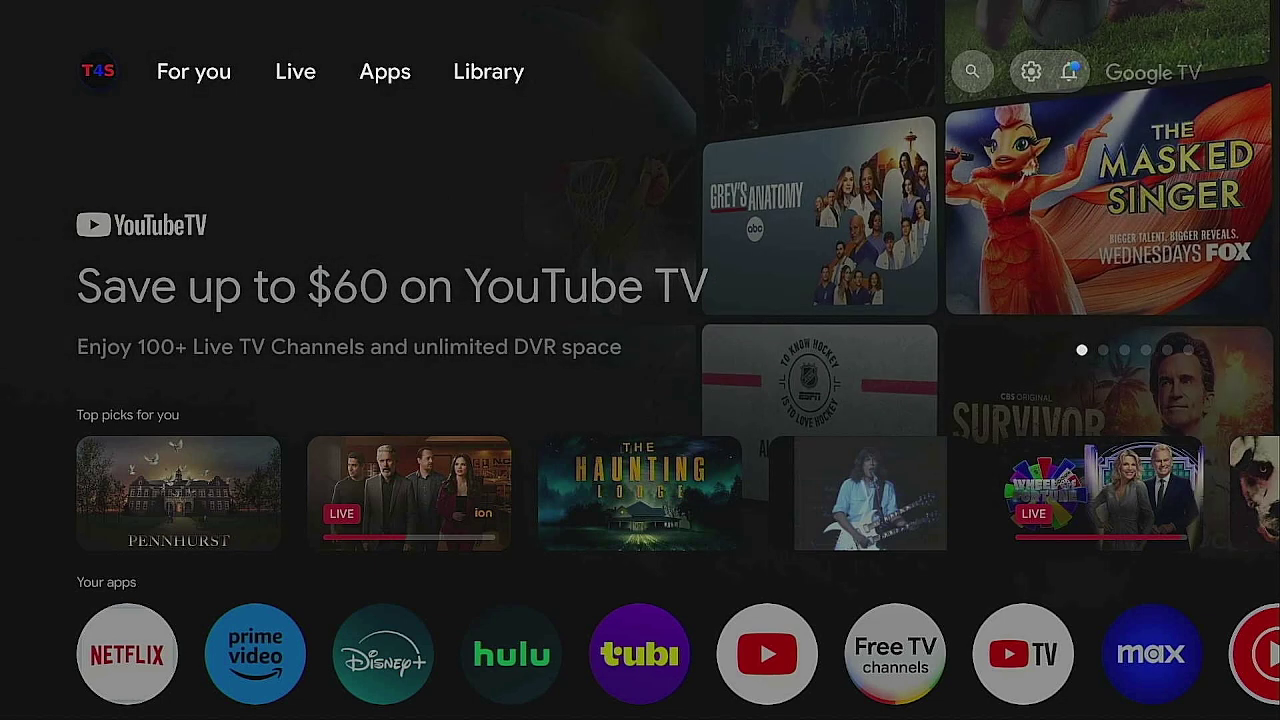
key(Up)
key(Right)
key(Right)
key(Right)
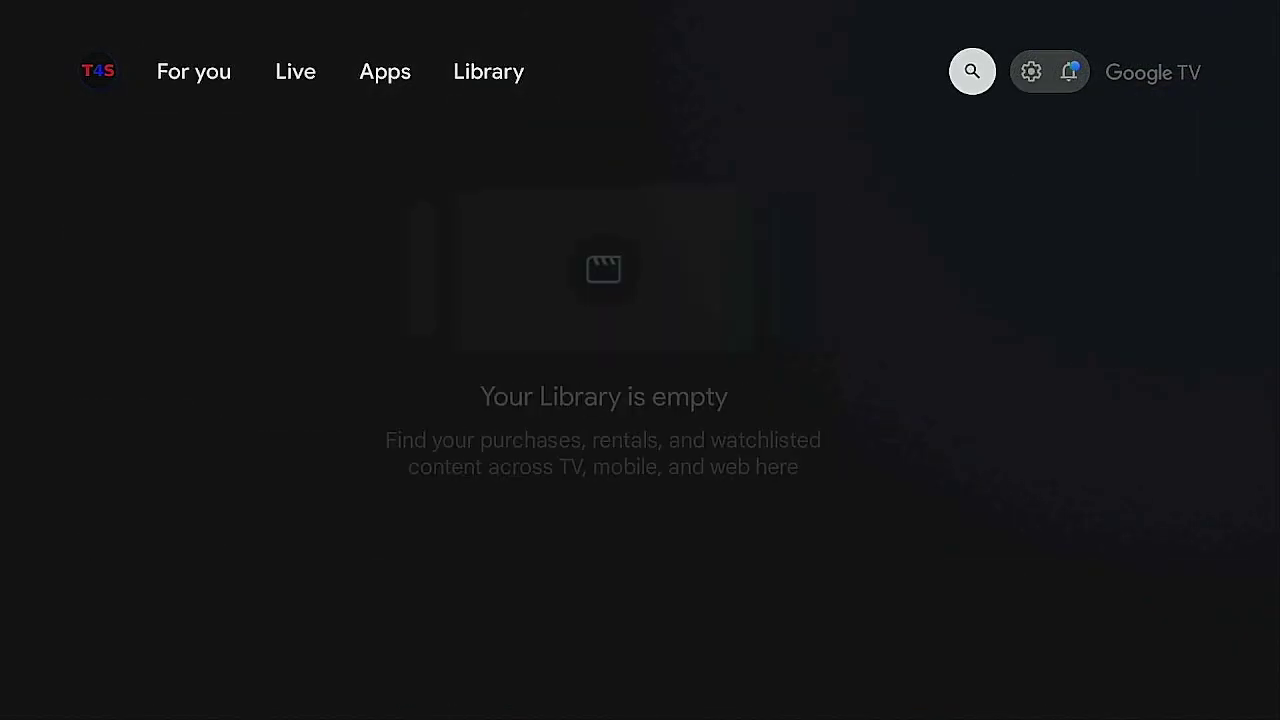
key(Right)
key(Return)
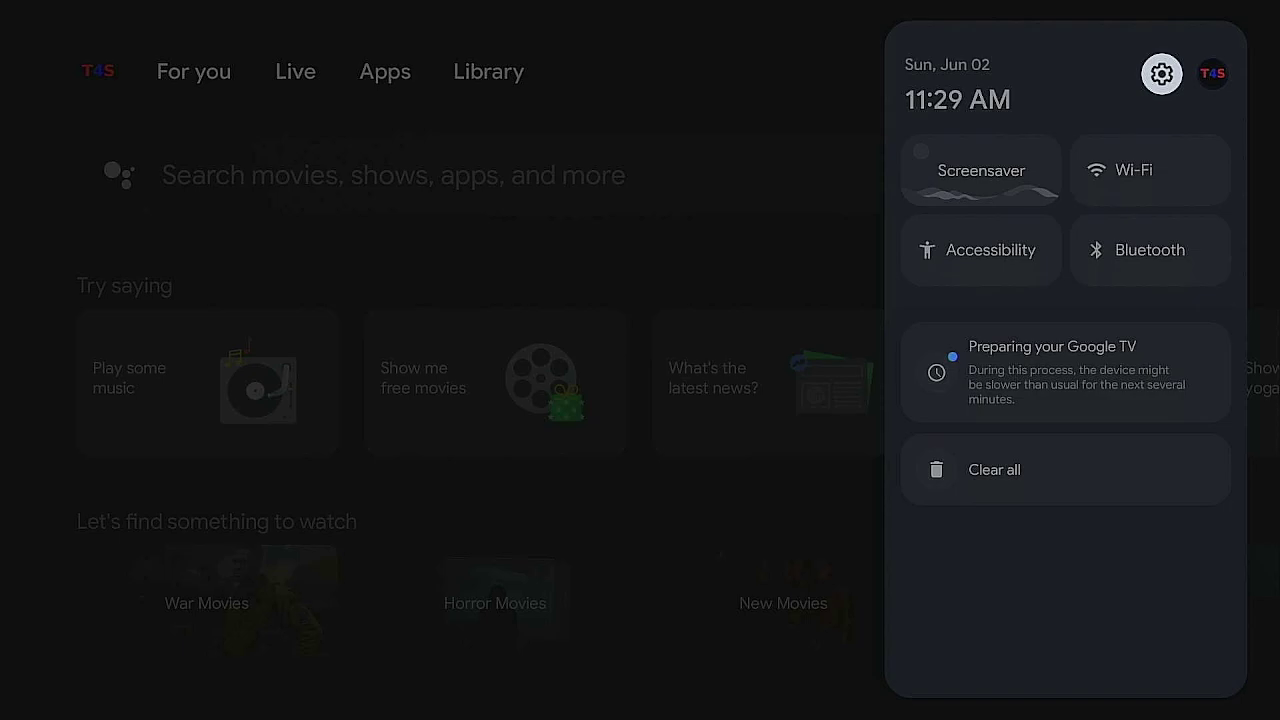
key(Escape)
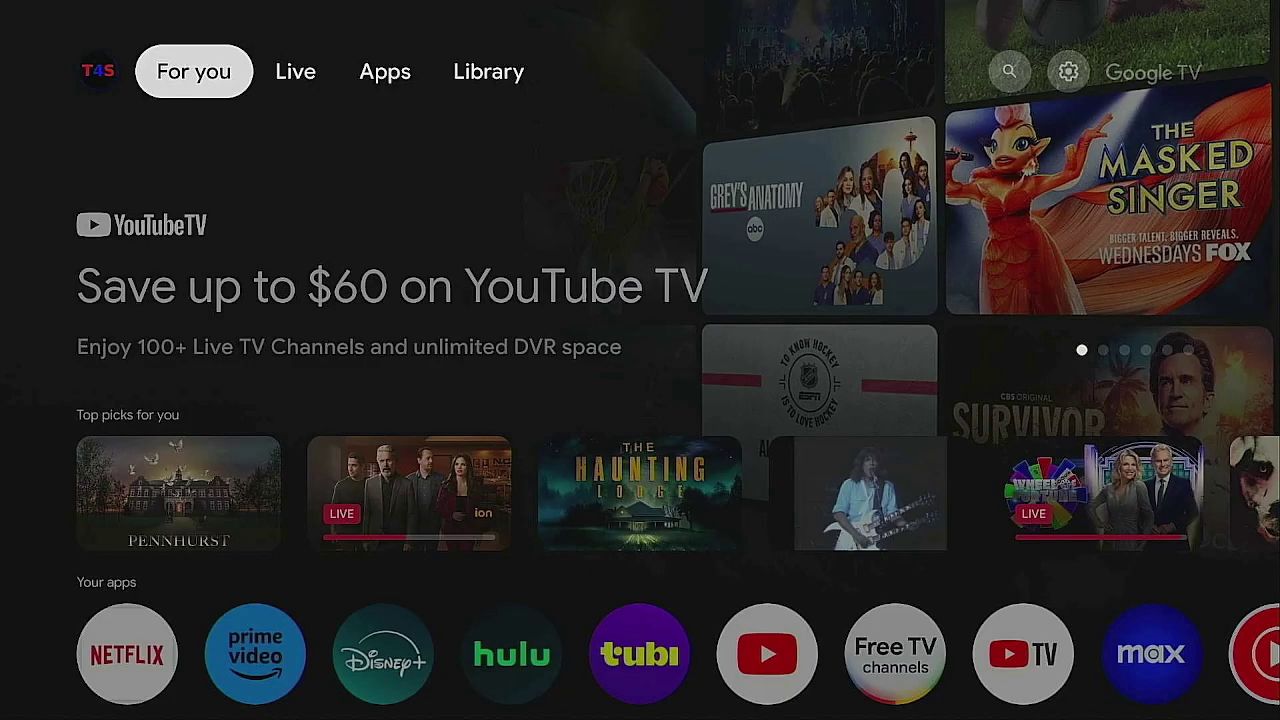
Search the Apps section for Downloader and install Downloader by AFTVnews.
key(Right)
key(Right)
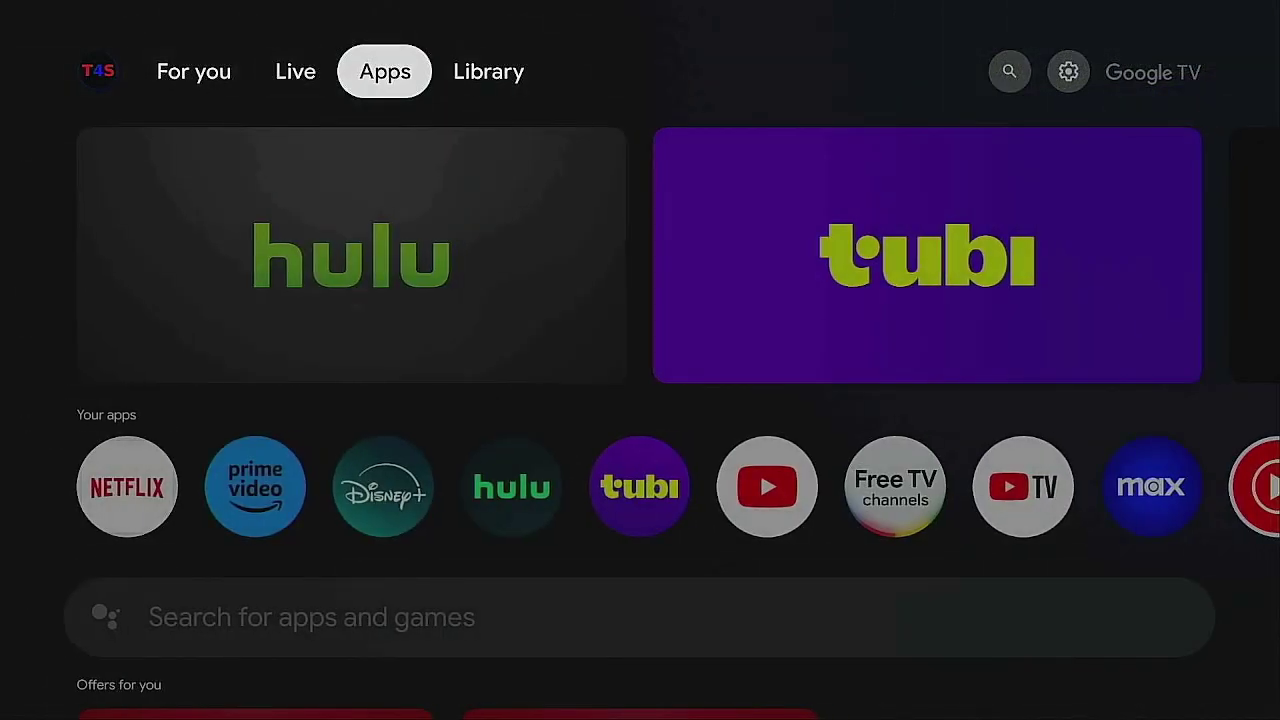
key(Down)
key(Down)
key(Down)
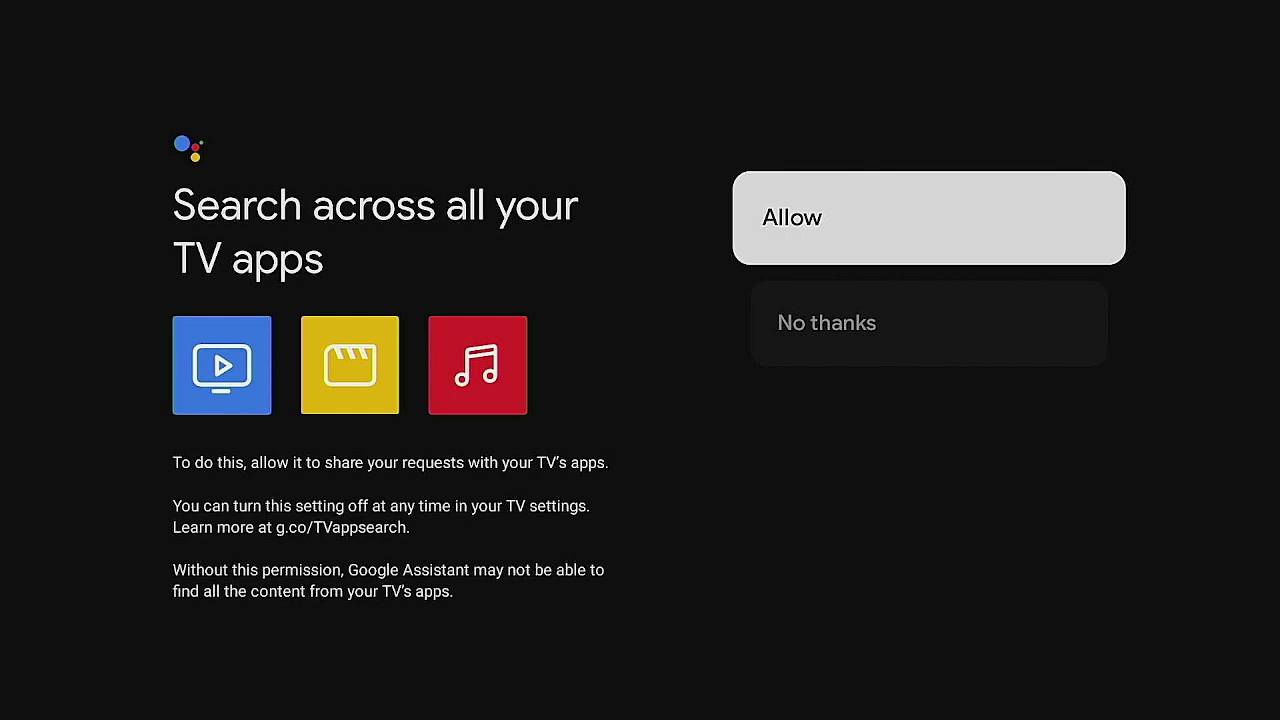
key(Return)
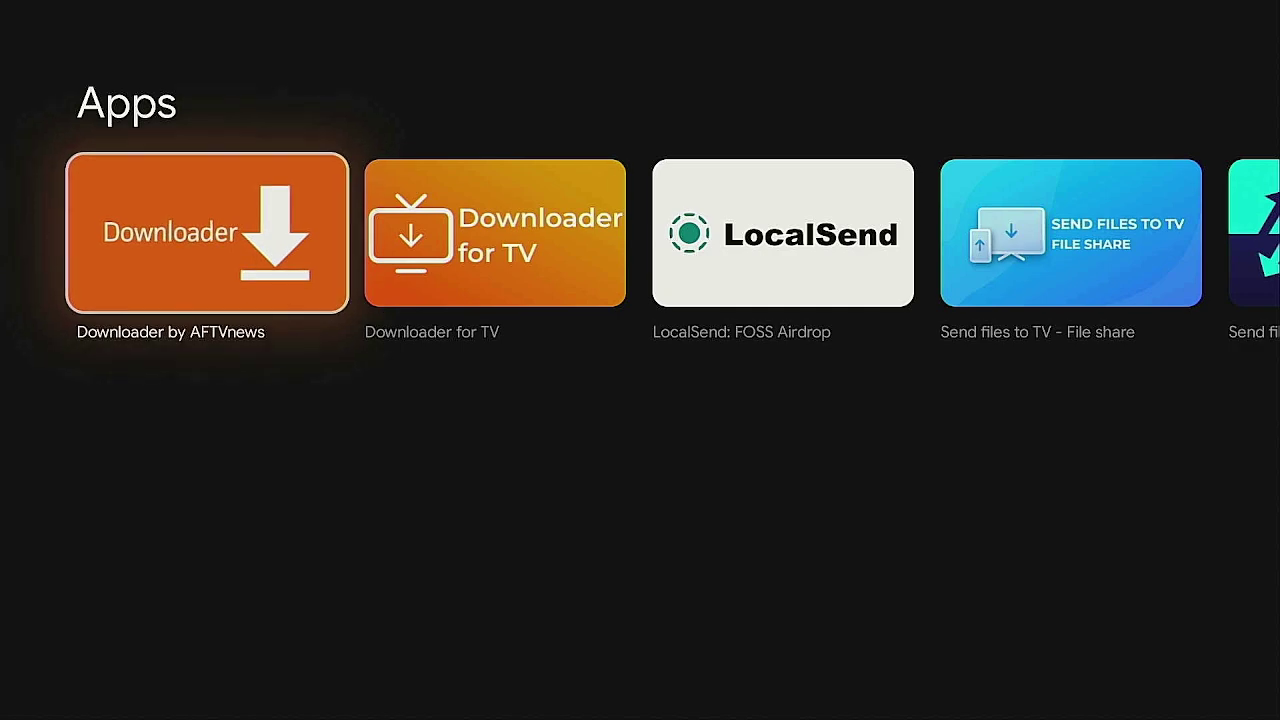
key(Return)
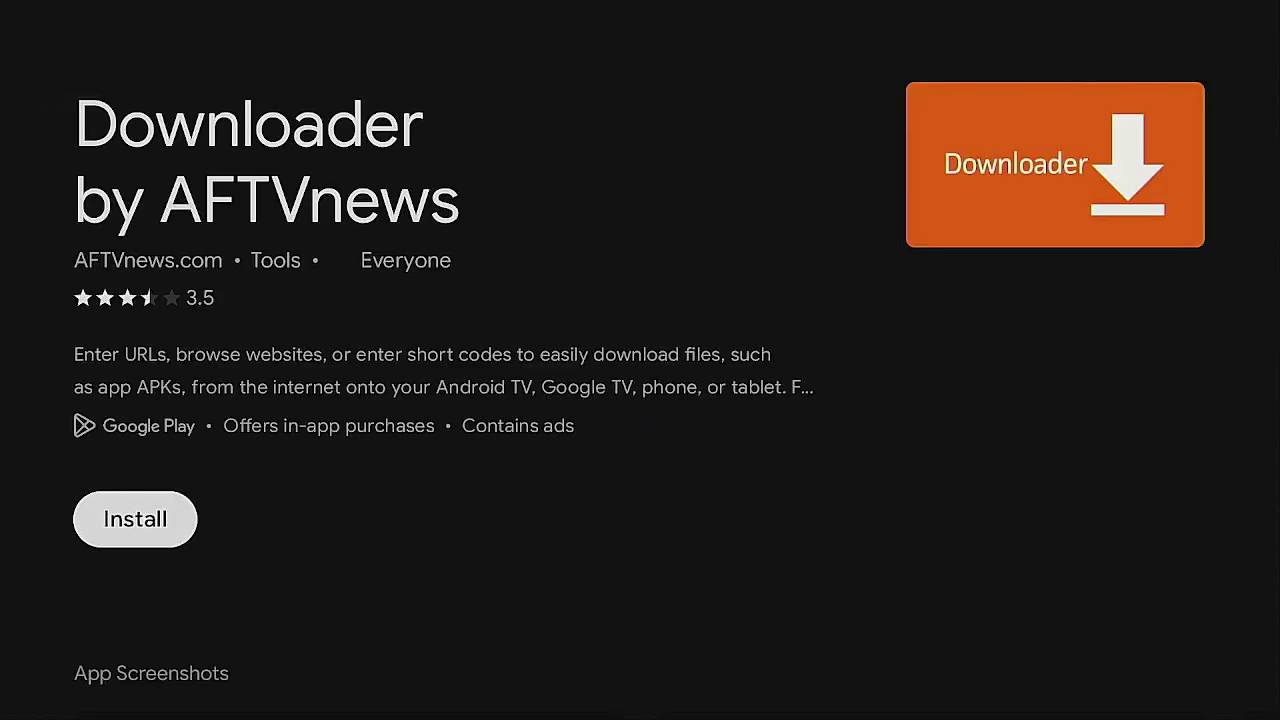
key(Return)
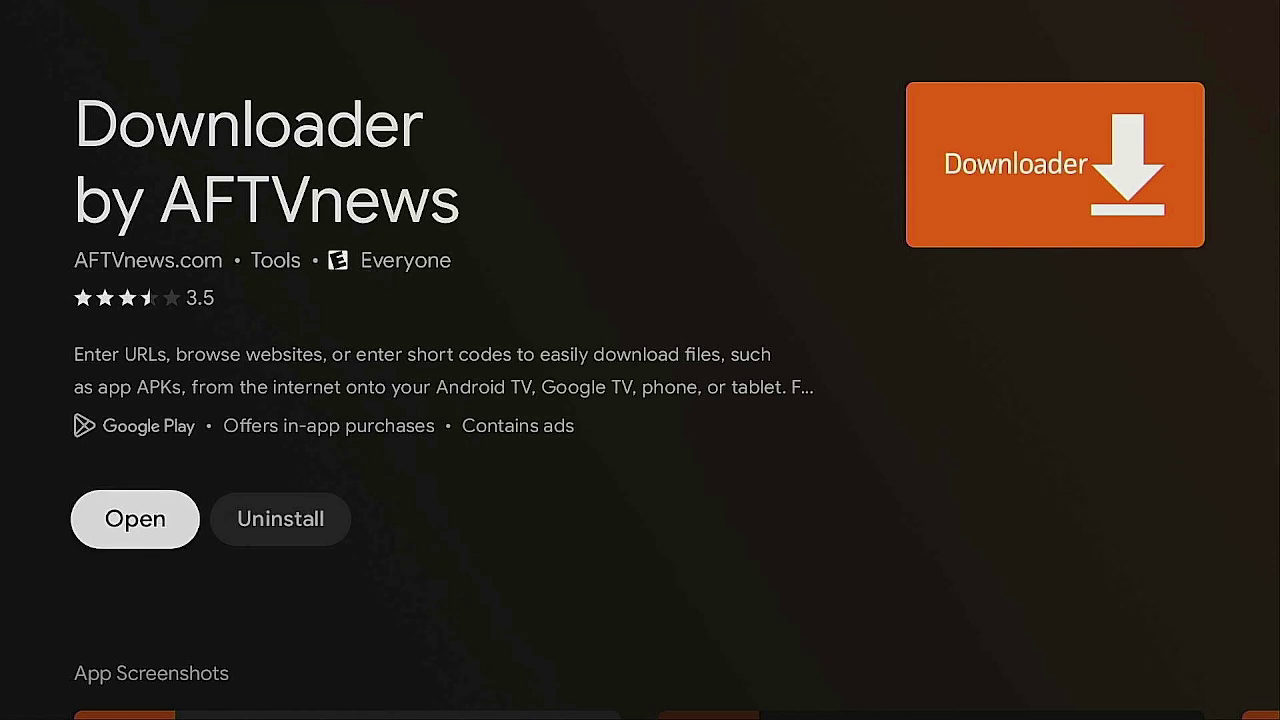
Launch Downloader and load short code 218330 in its browser.
key(Return)
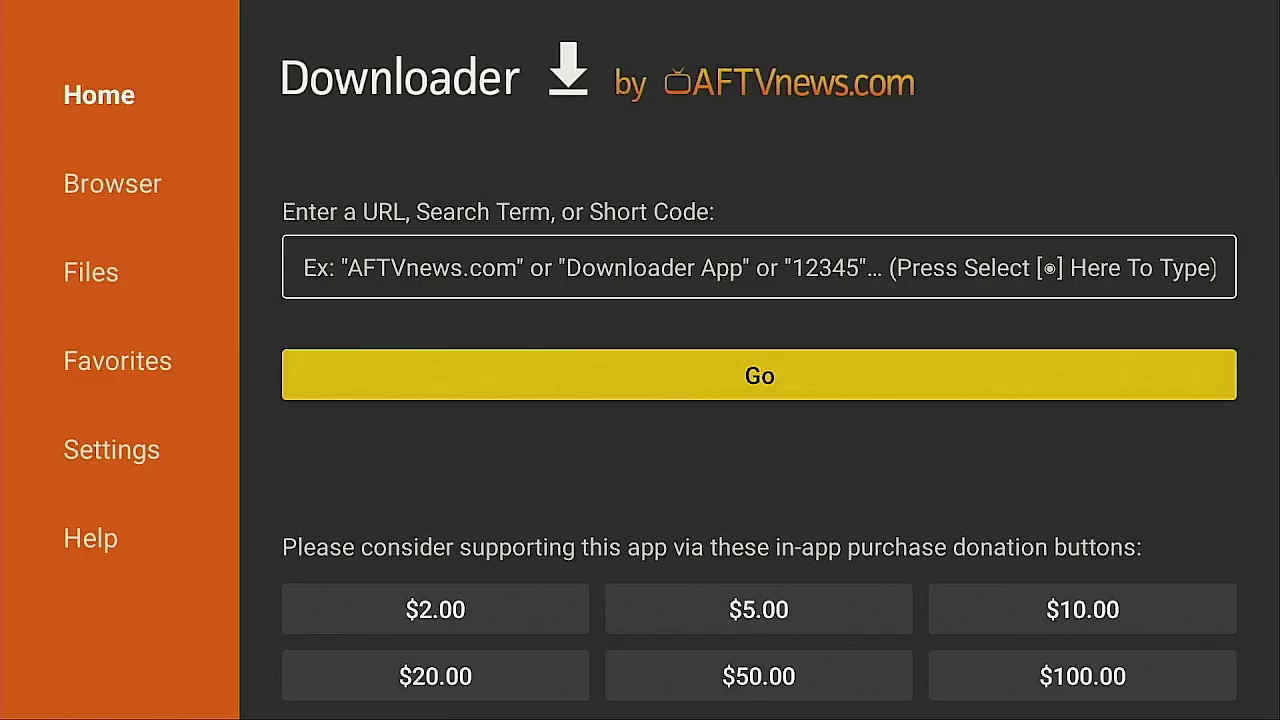
key(Up)
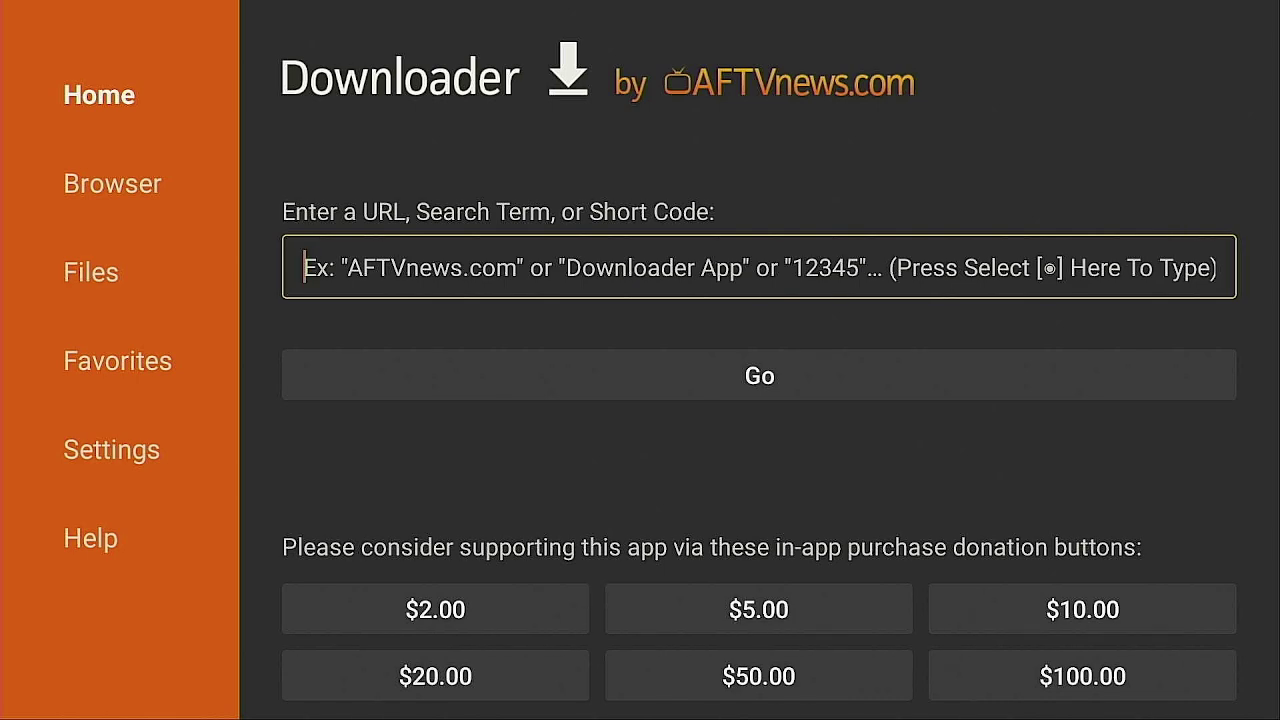
text(218330)
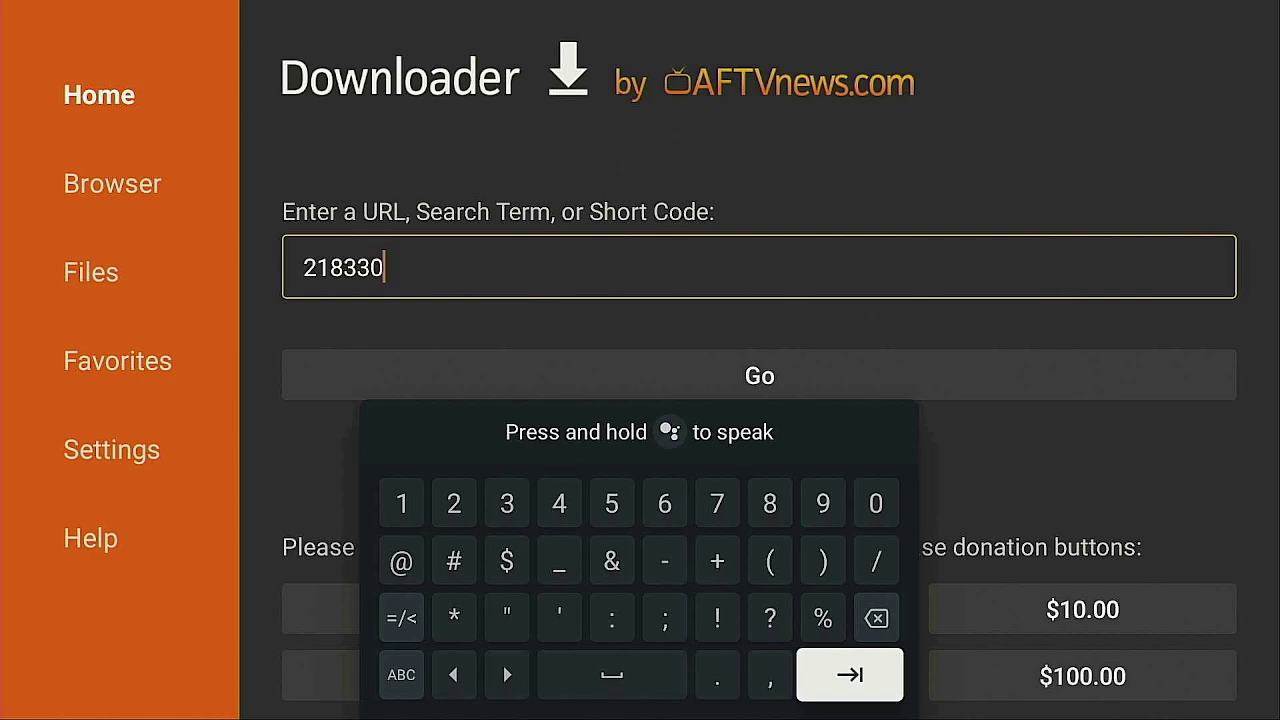
key(Return)
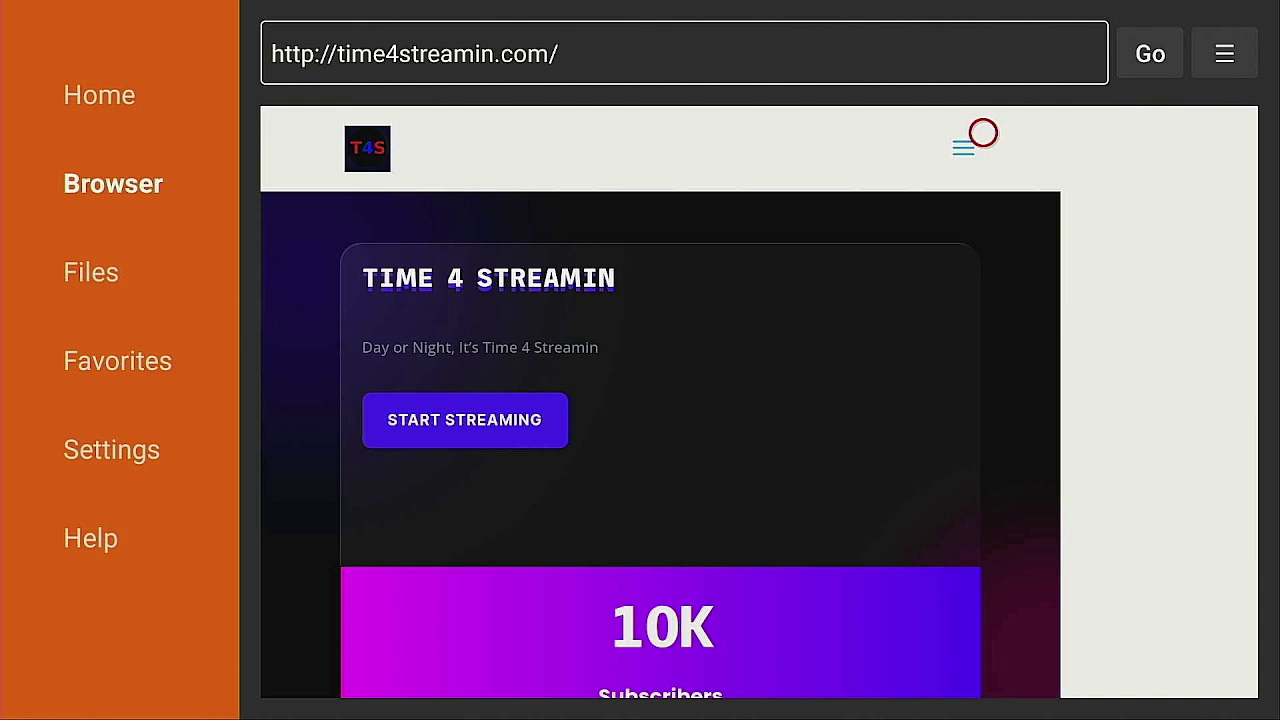
Go to the site's Downloads page and download Google Chrome for the Firestick.
click(983, 133)
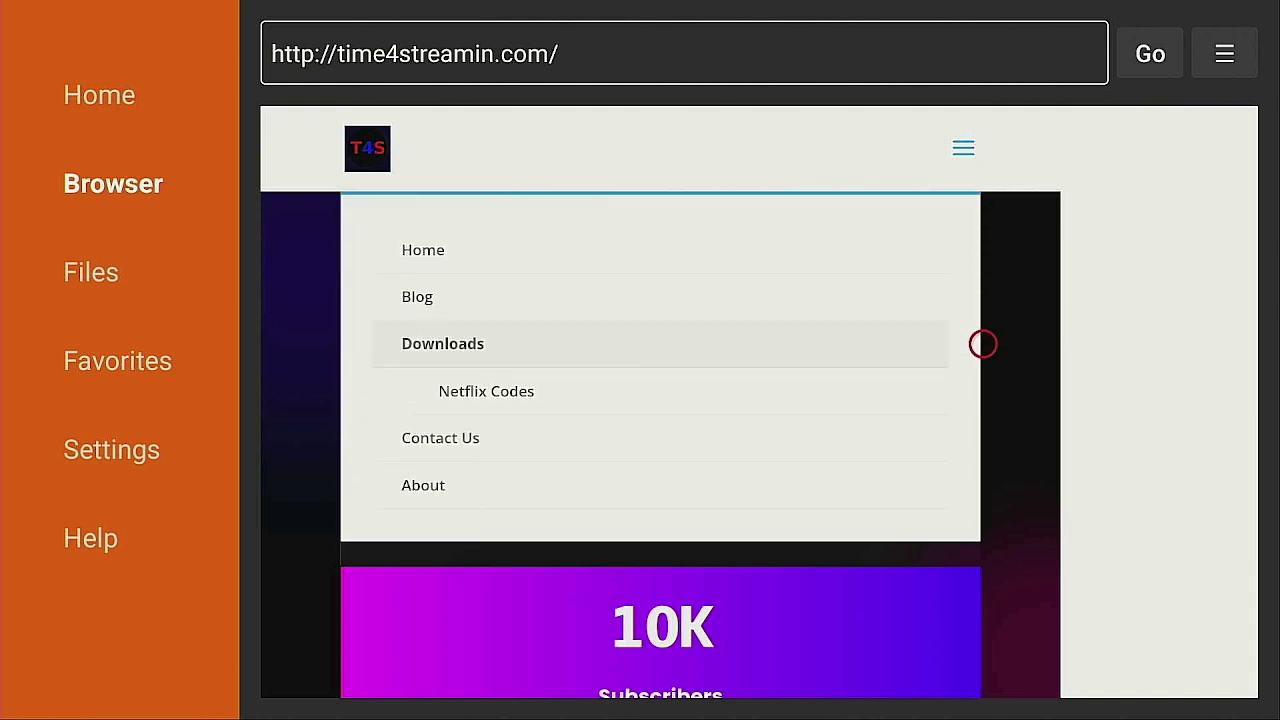
click(605, 344)
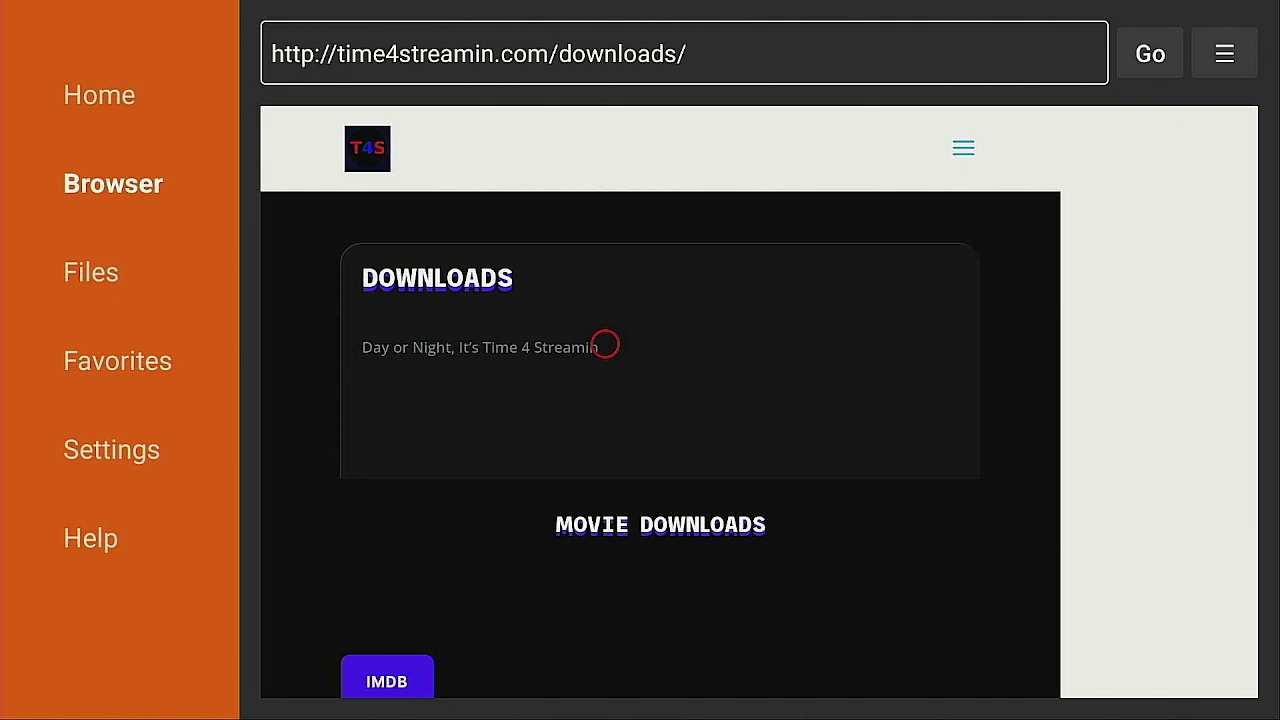
scroll(605, 670, down, 10)
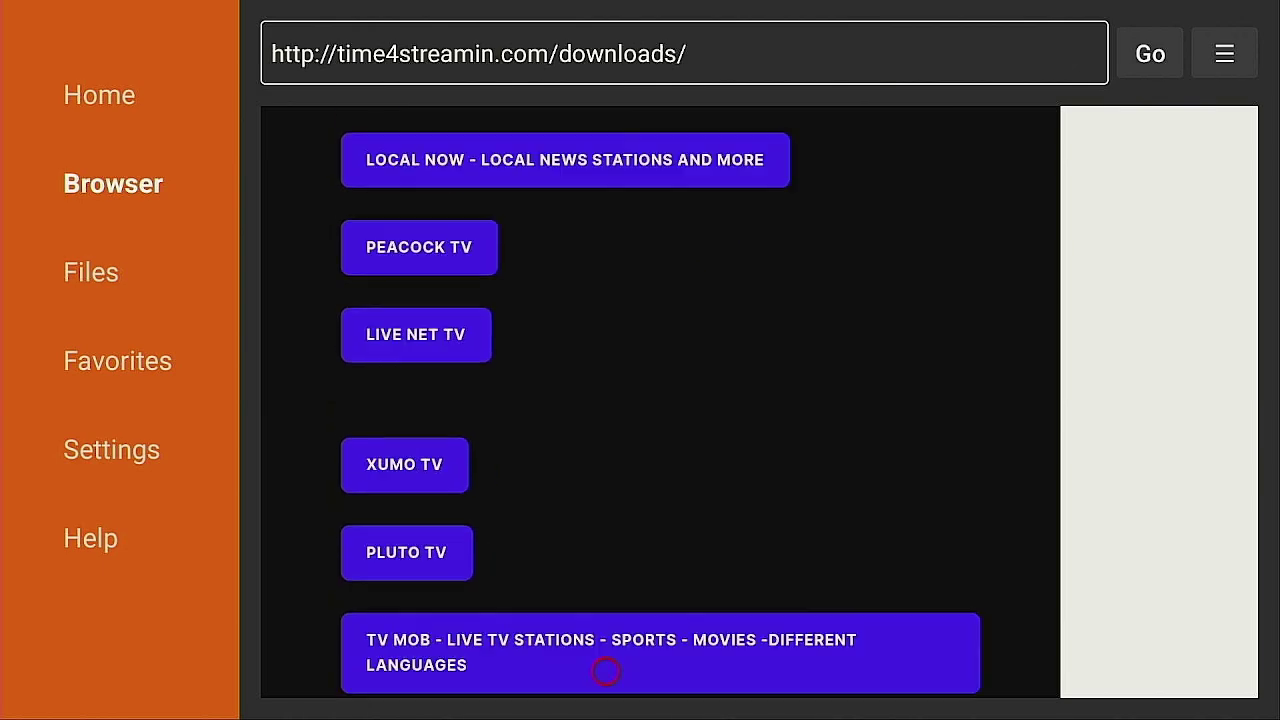
scroll(605, 670, down, 5)
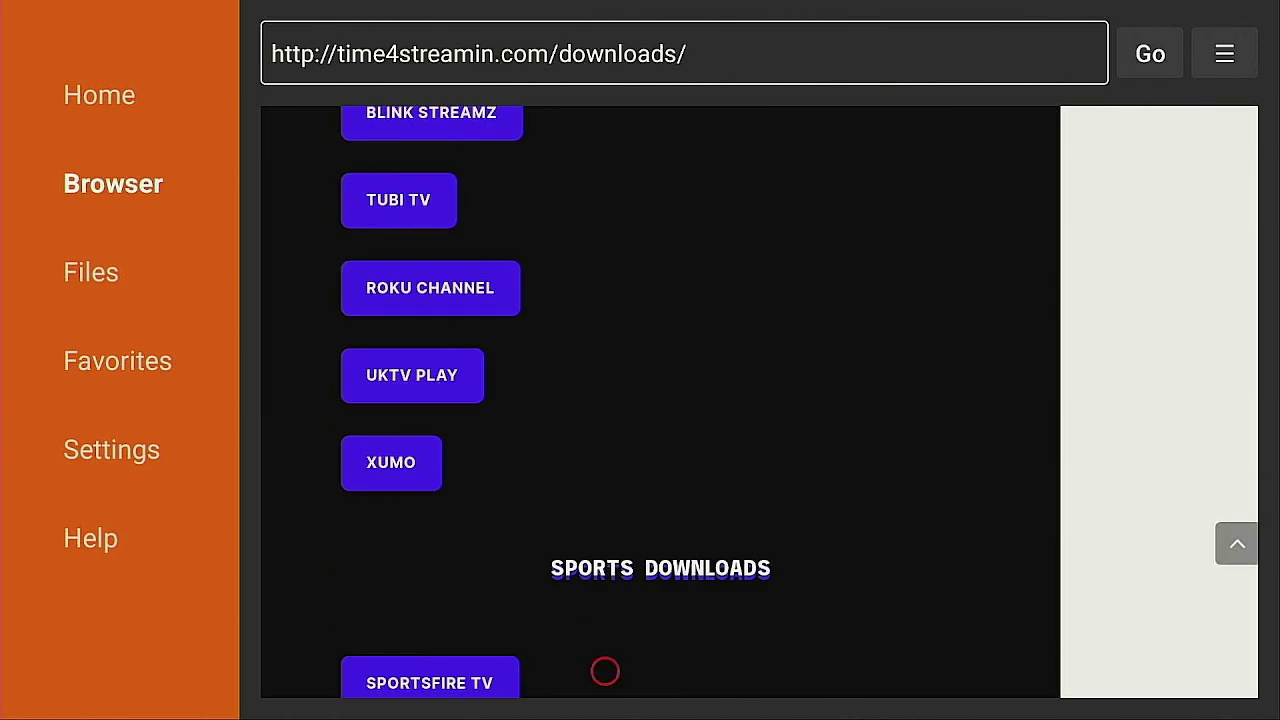
scroll(605, 670, down, 8)
scroll(605, 670, down, 5)
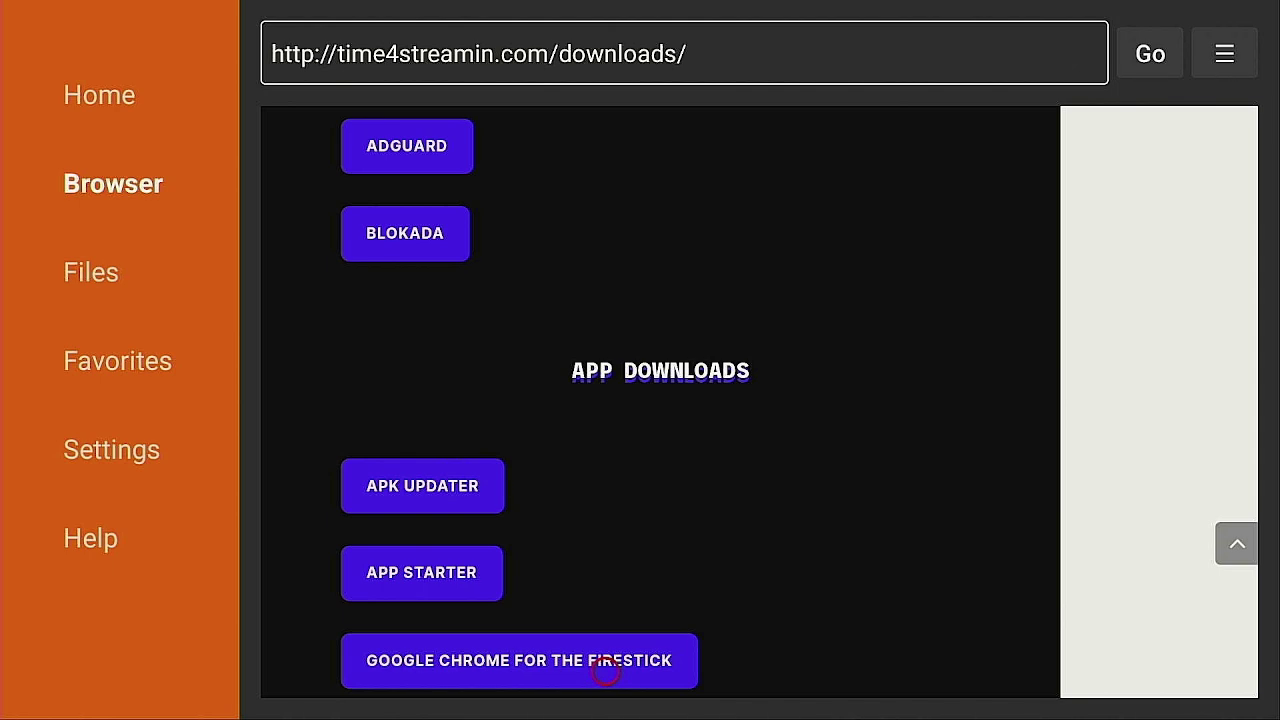
click(605, 670)
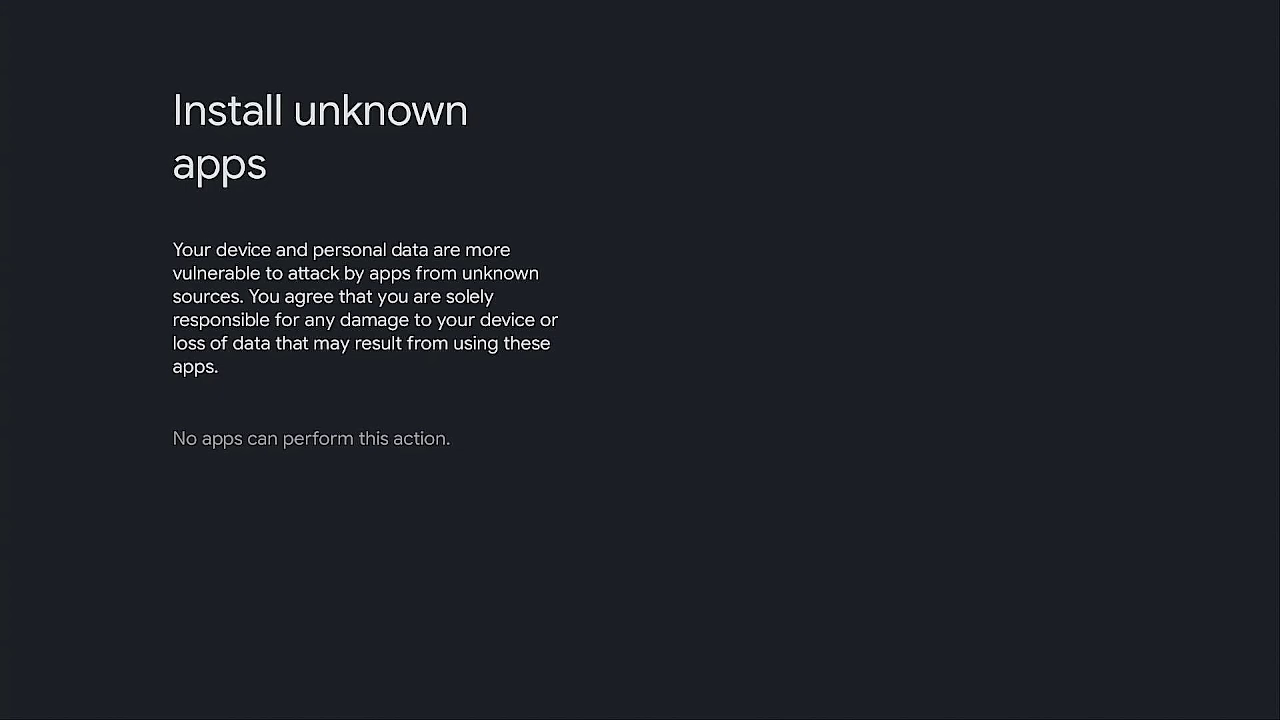
Allow Downloader to install unknown apps, then install Chrome.
click(372, 526)
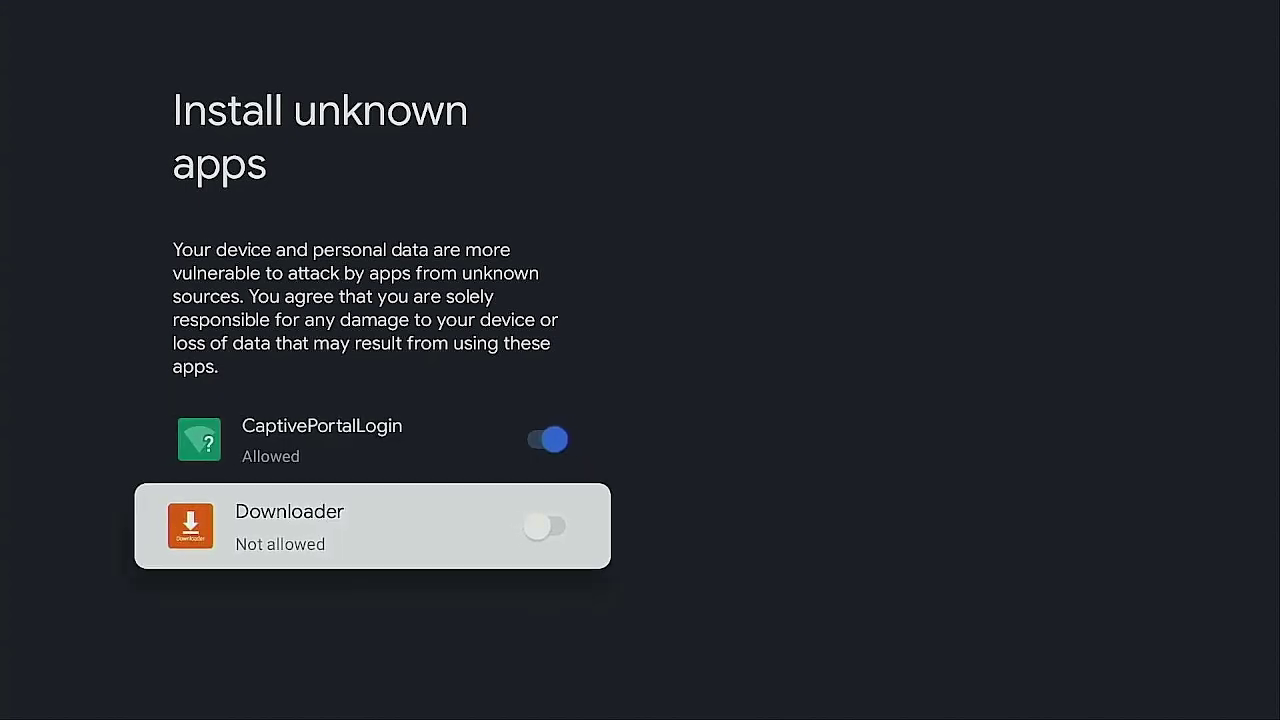
key(Return)
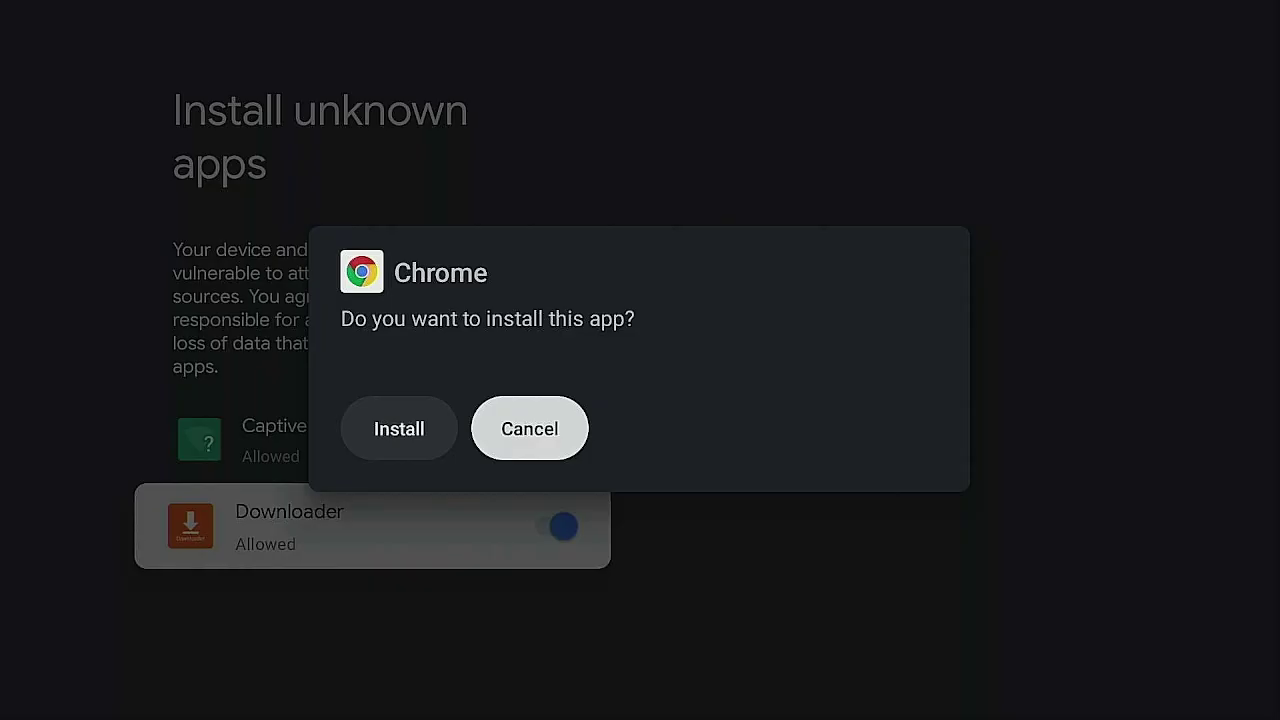
click(399, 428)
key(Right)
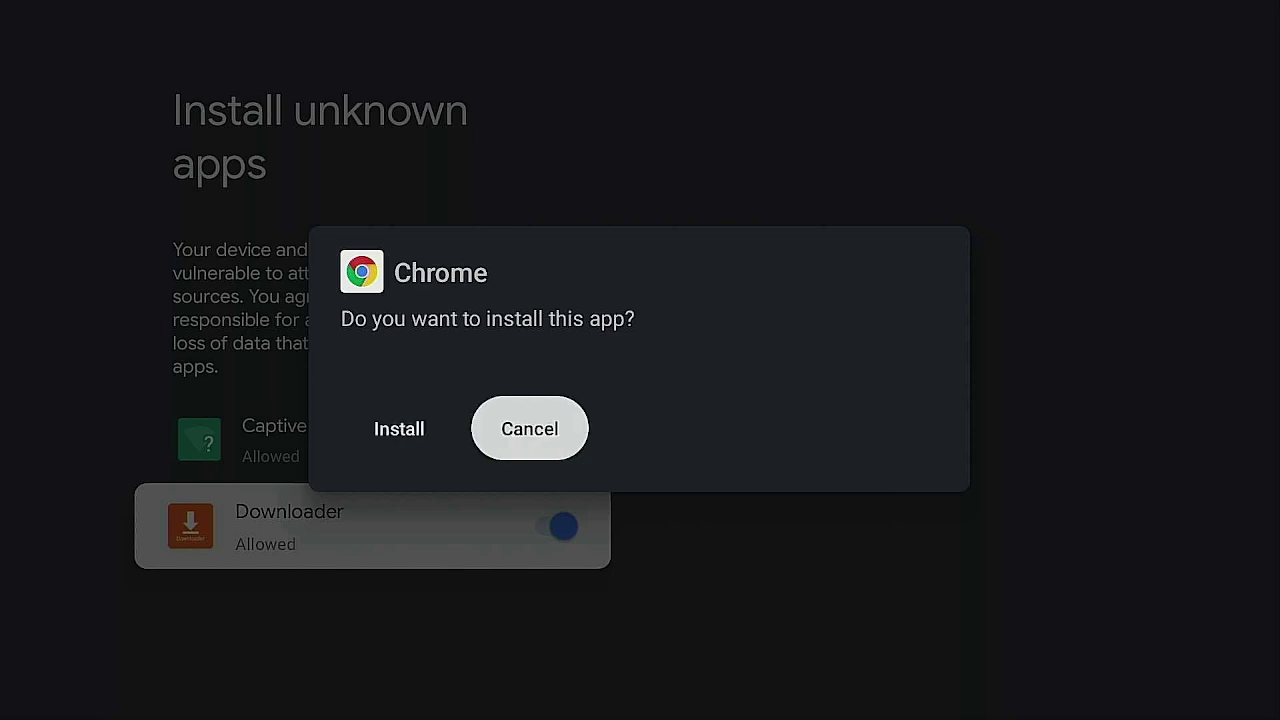
key(Left)
key(Return)
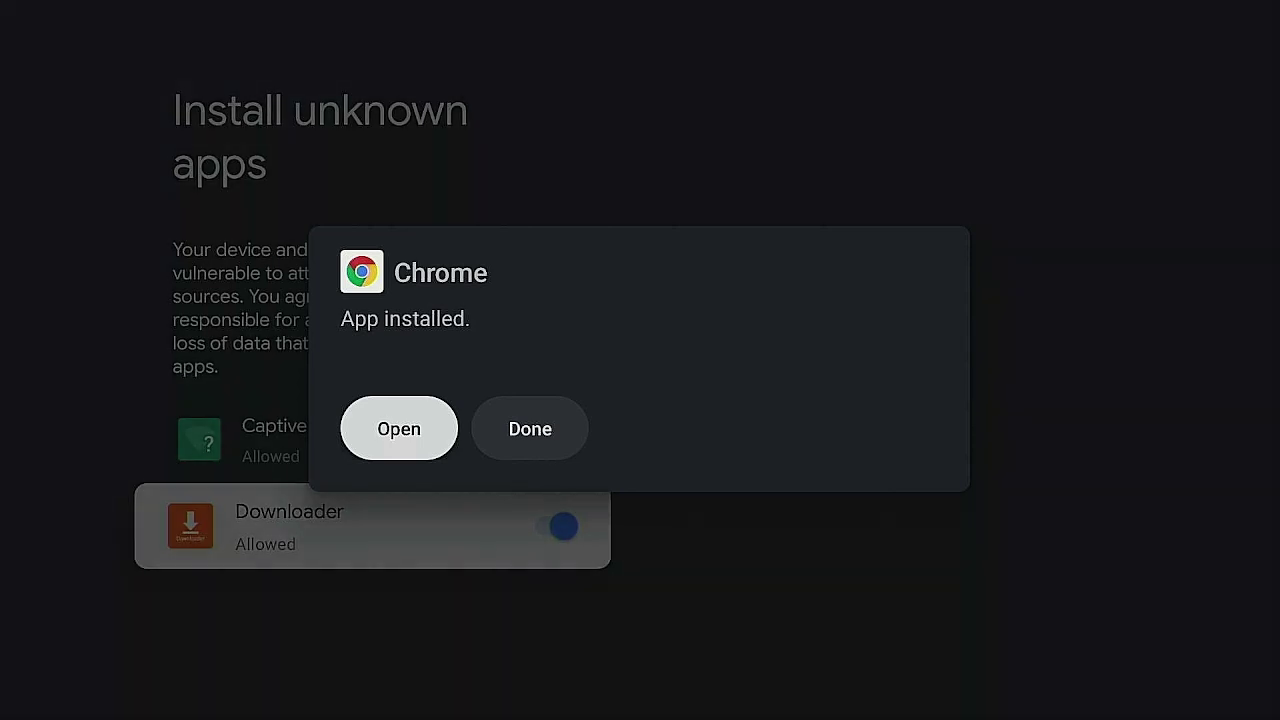
Launch the newly installed Chrome from the App installed dialog.
key(Return)
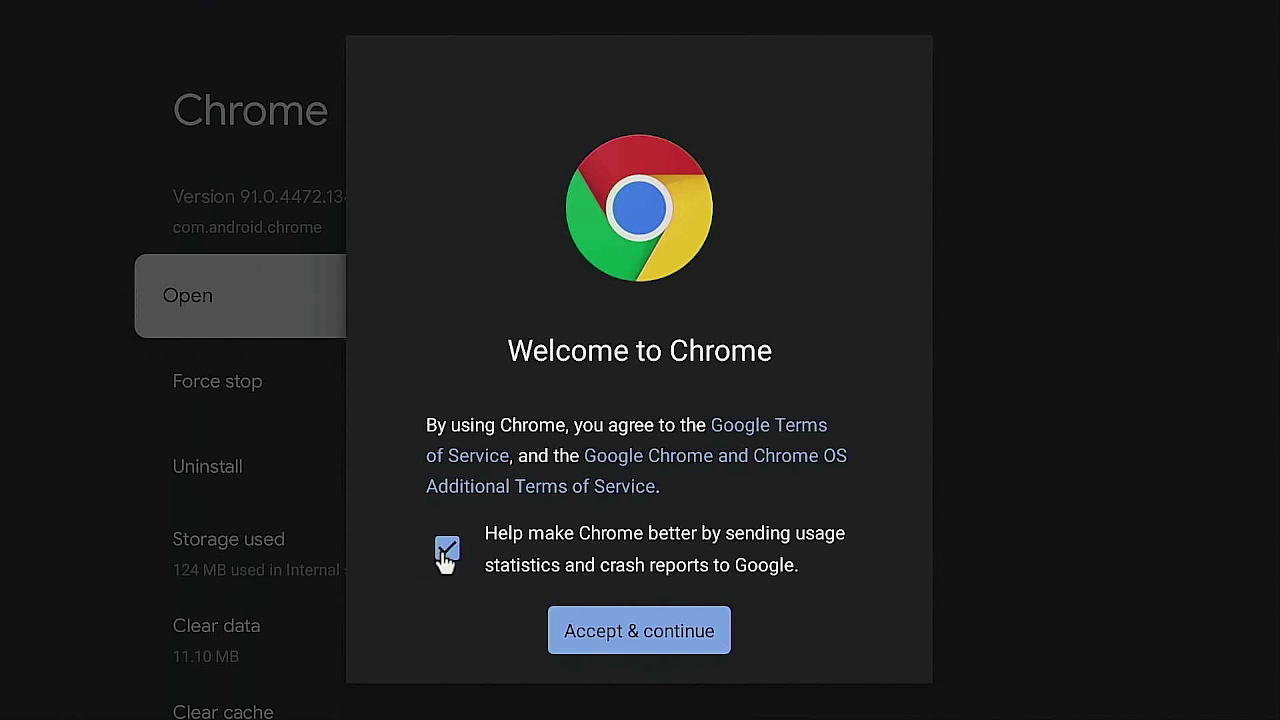
Accept Chrome's terms with usage statistics unchecked, decline sync, then return to the Google TV home.
click(444, 554)
click(617, 625)
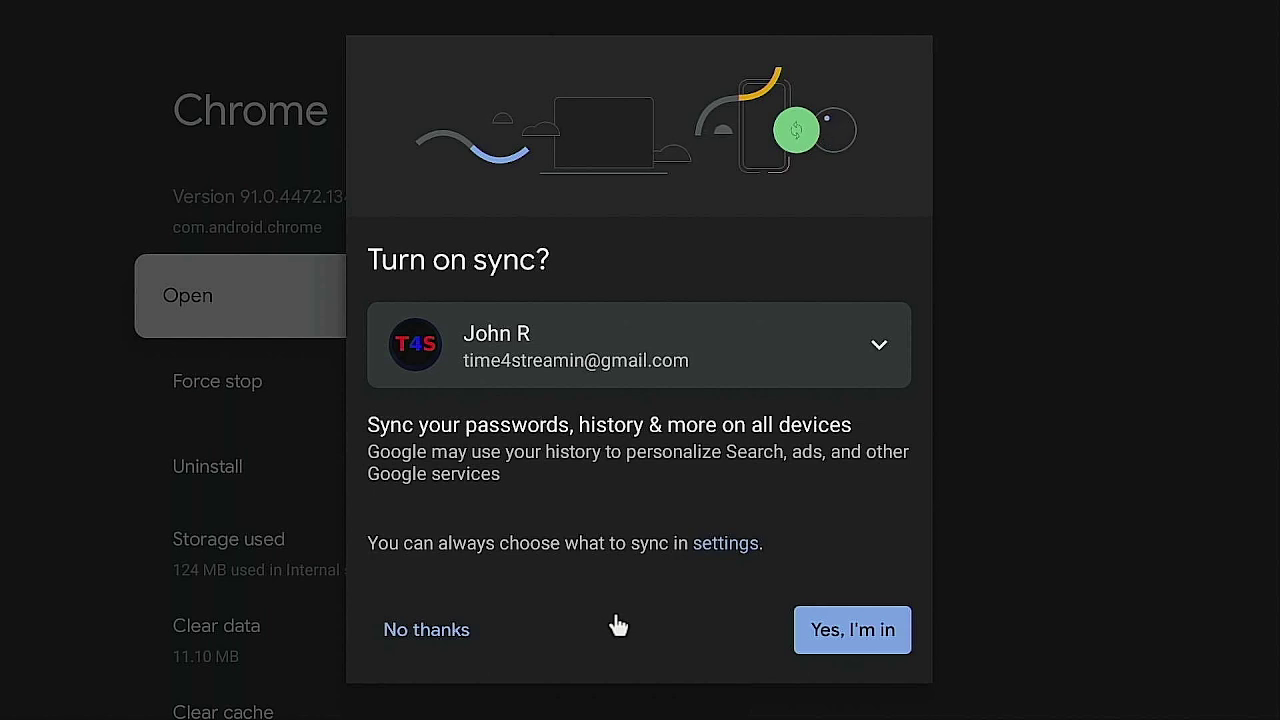
click(463, 640)
click(415, 645)
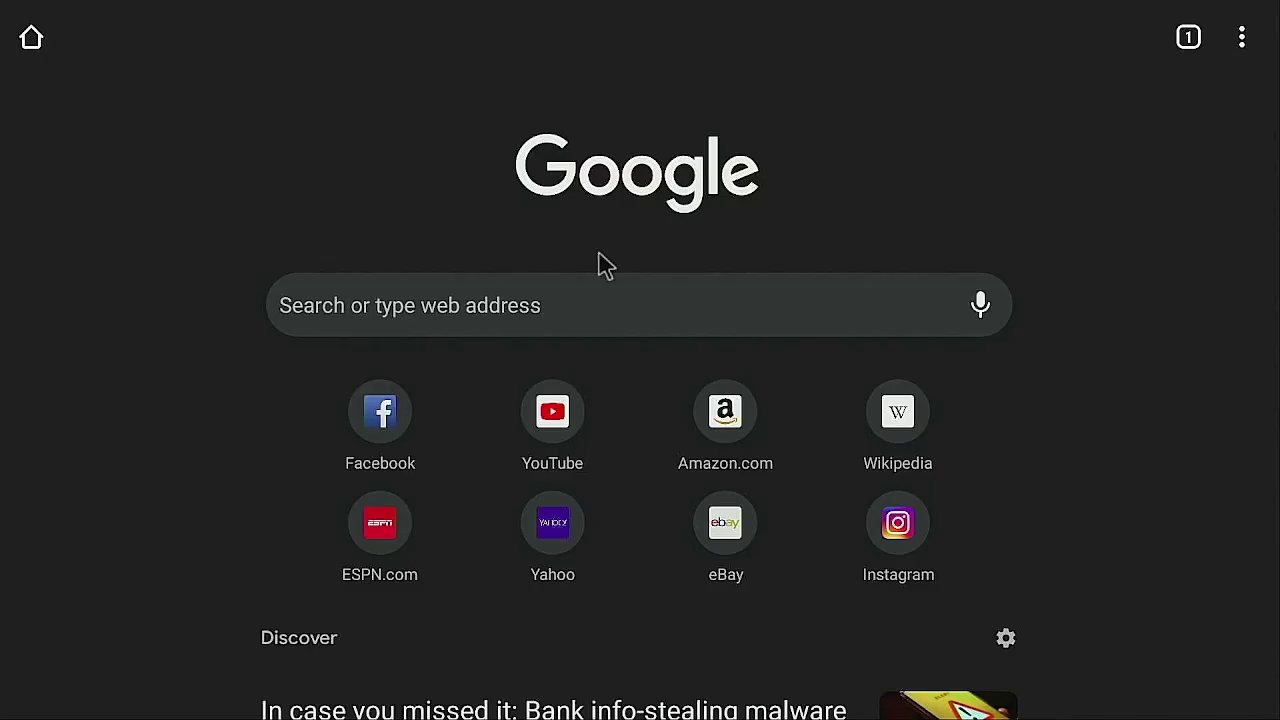
click(590, 327)
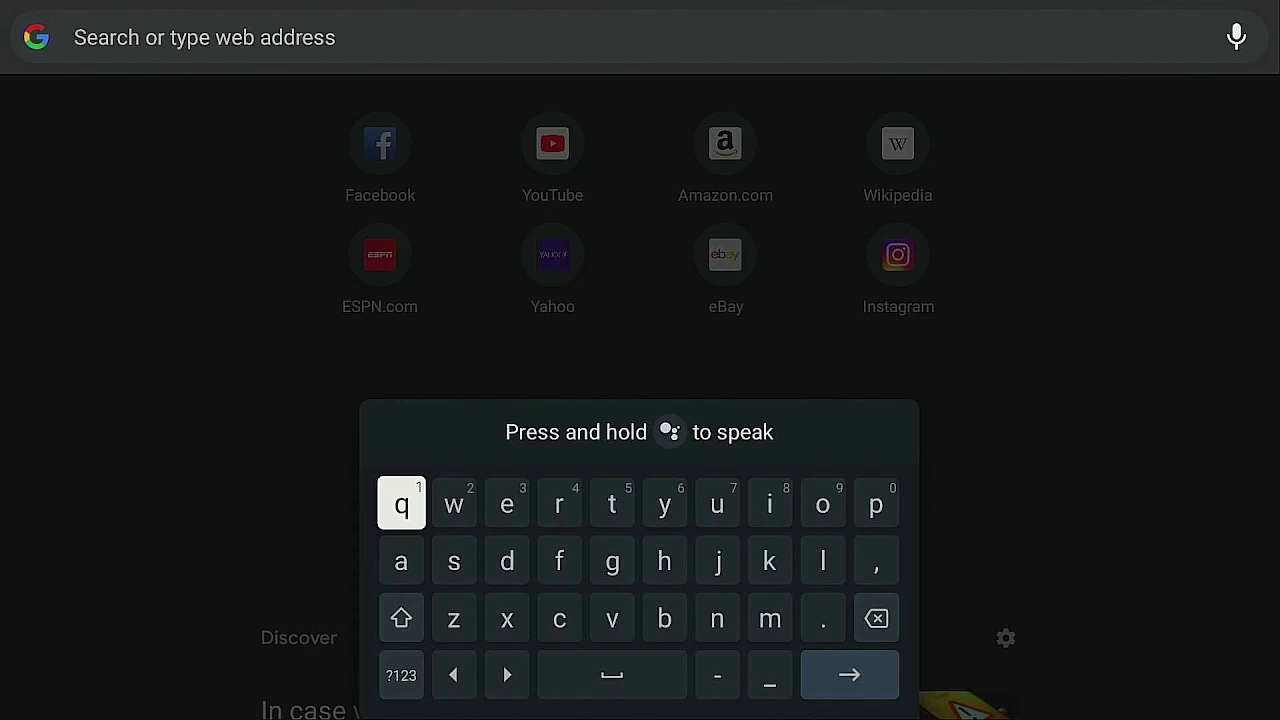
key(Home)
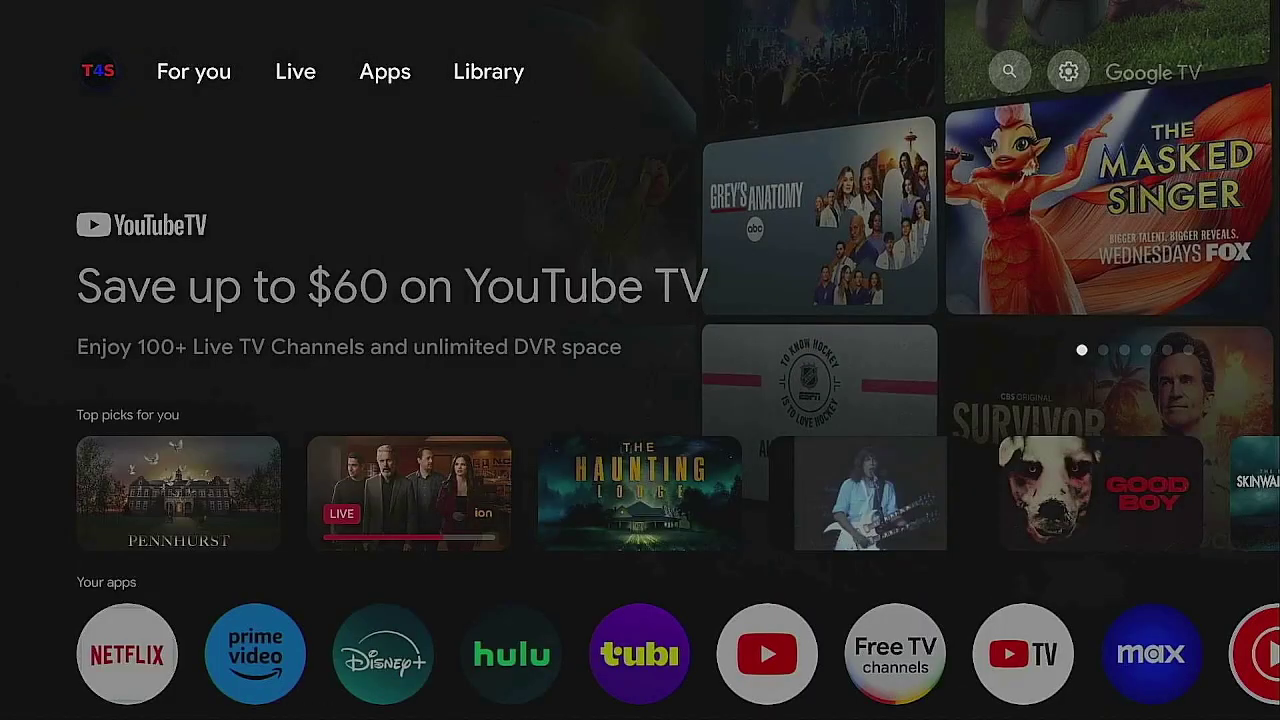